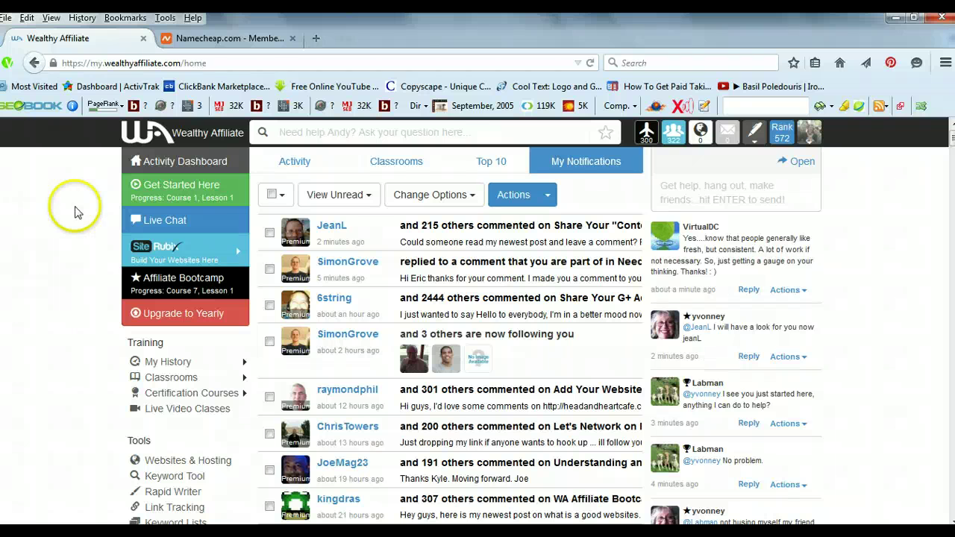
Step: Open the SiteRubix Site Builder and choose to build the website on an owned domain
{"action": "mouse_move", "coordinate": [224, 243]}
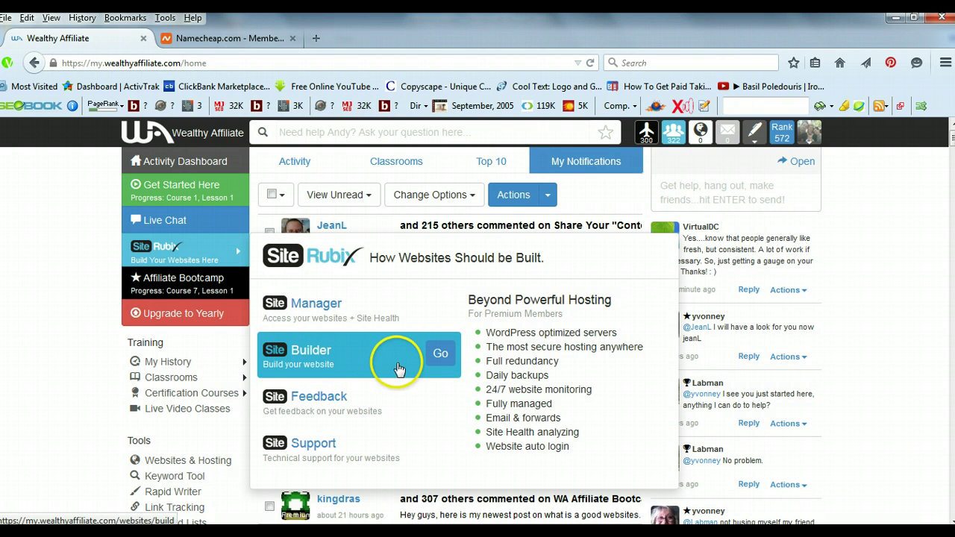
{"action": "left_click", "coordinate": [440, 357]}
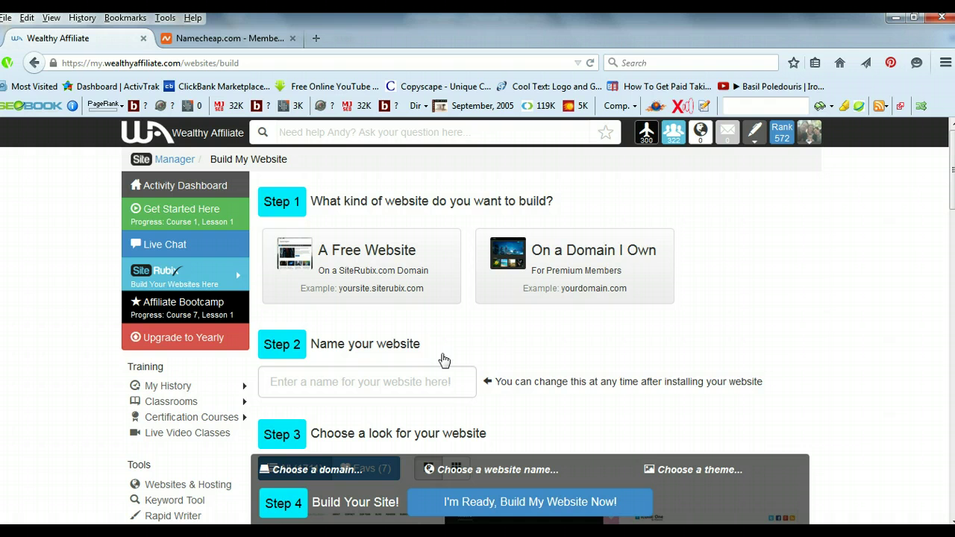
{"action": "left_click", "coordinate": [391, 290]}
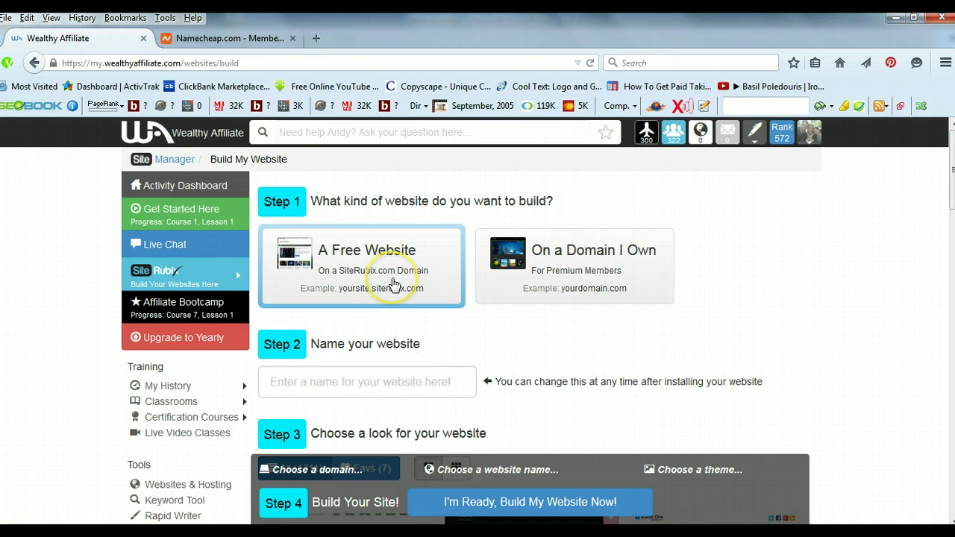
{"action": "left_click", "coordinate": [558, 275]}
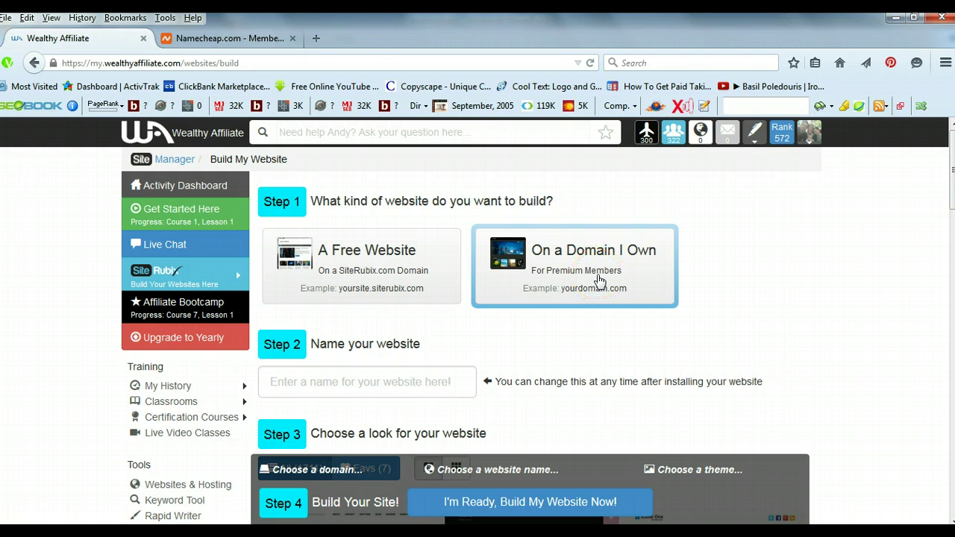
{"action": "left_click", "coordinate": [573, 283]}
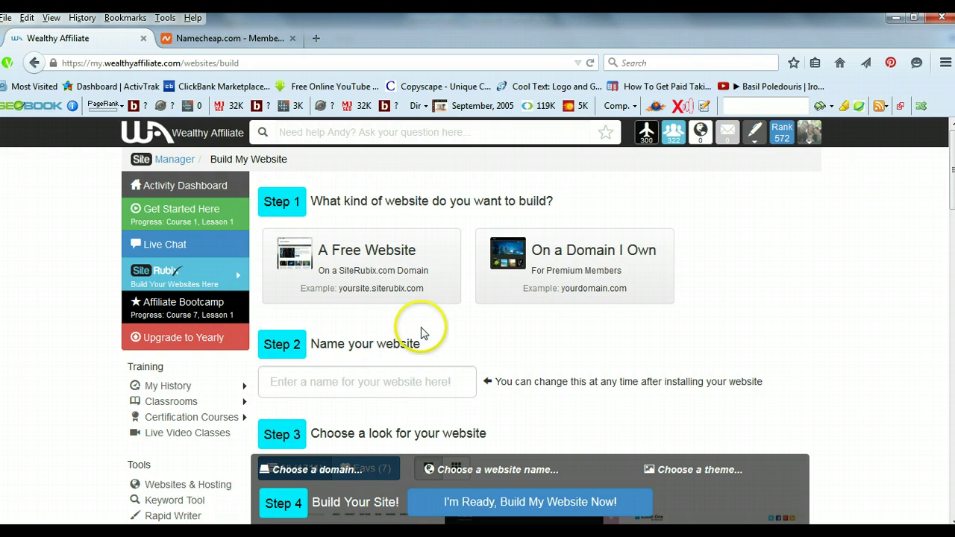
{"action": "left_click", "coordinate": [403, 315]}
{"action": "left_click", "coordinate": [375, 294]}
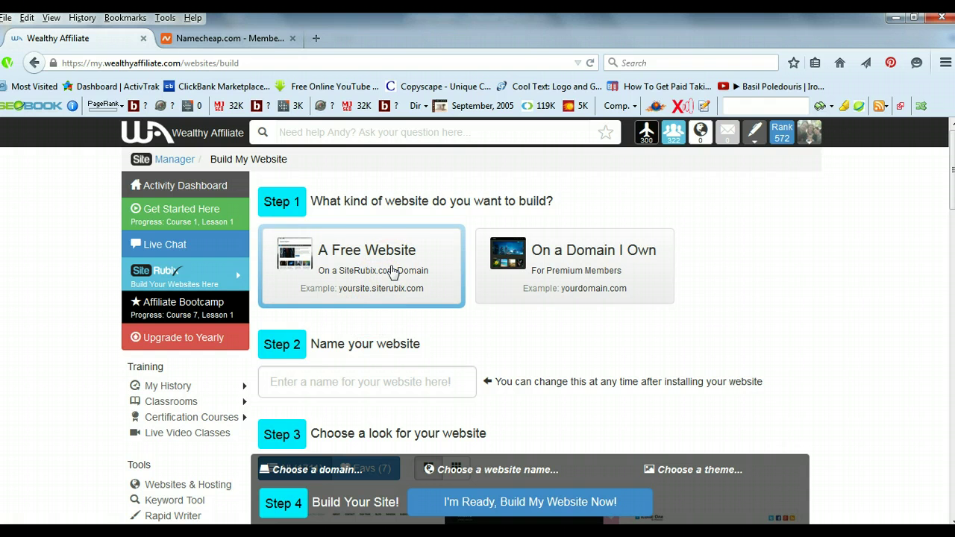
{"action": "left_click", "coordinate": [395, 257]}
{"action": "left_click", "coordinate": [605, 268]}
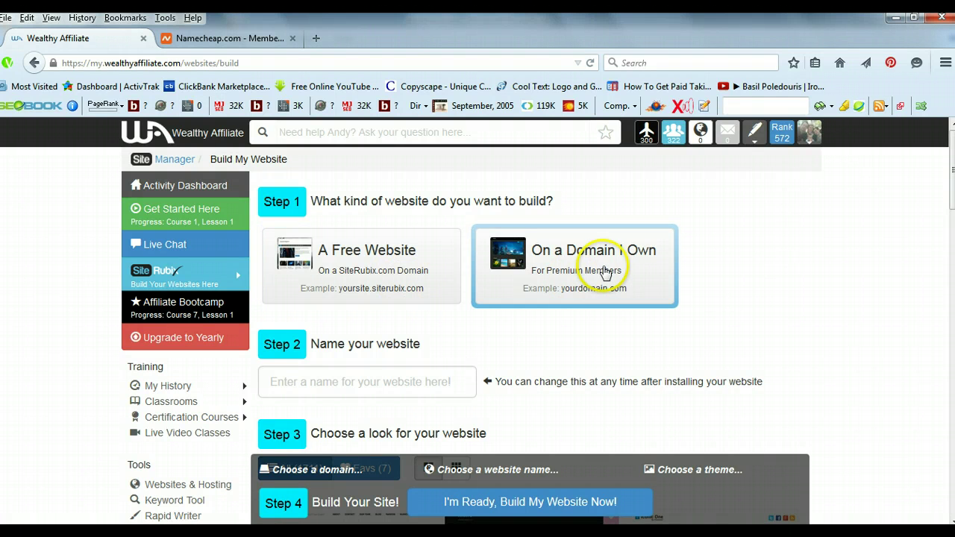
{"action": "left_click", "coordinate": [648, 265]}
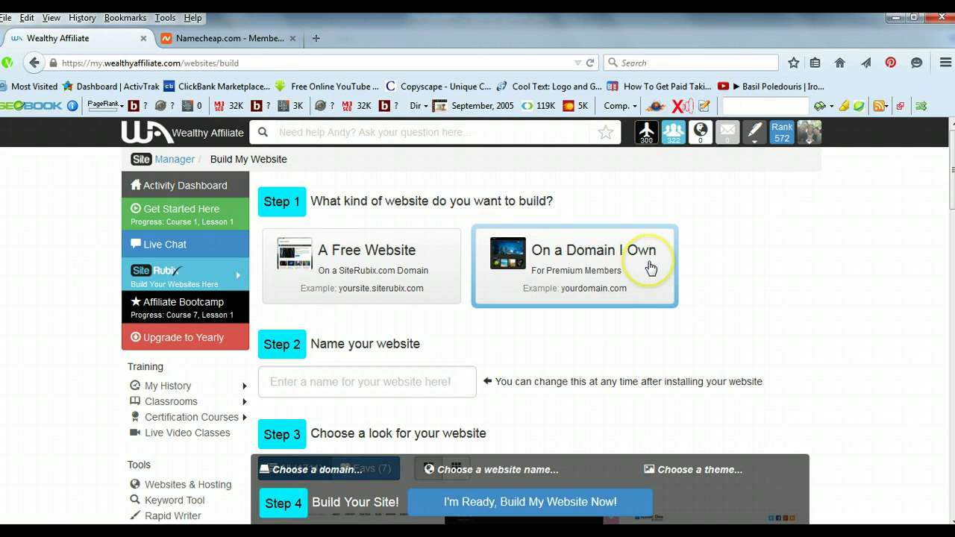
{"action": "left_click", "coordinate": [634, 271]}
{"action": "left_click", "coordinate": [633, 271]}
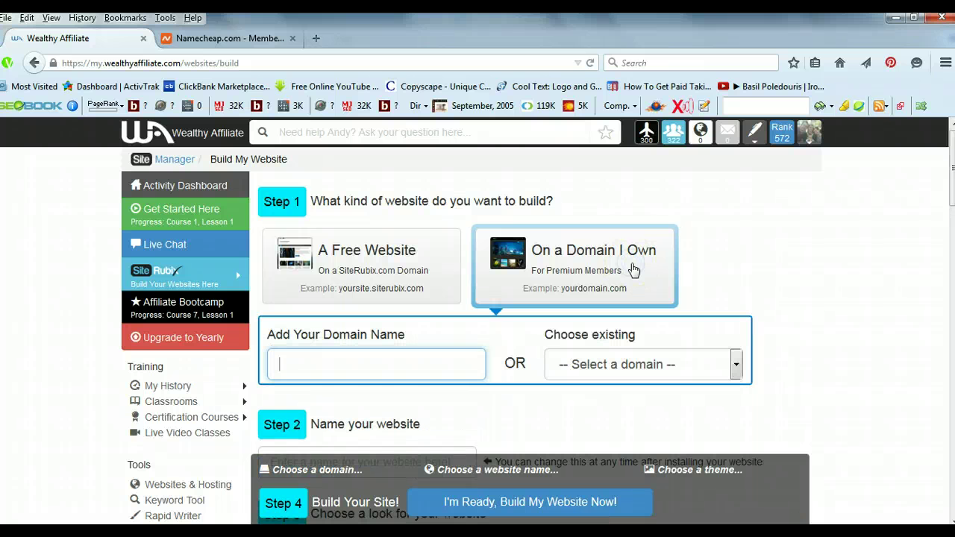
{"action": "left_click", "coordinate": [631, 256]}
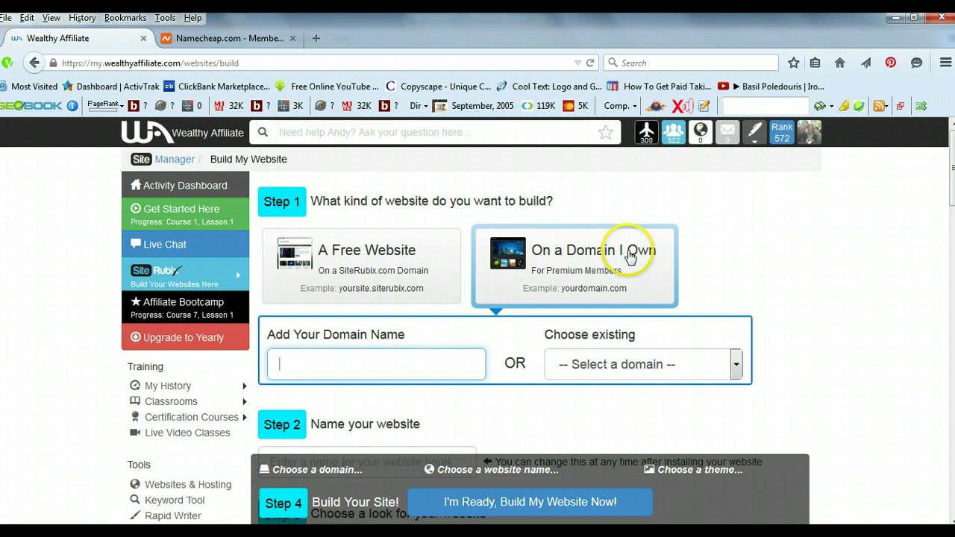
{"action": "left_click", "coordinate": [422, 358]}
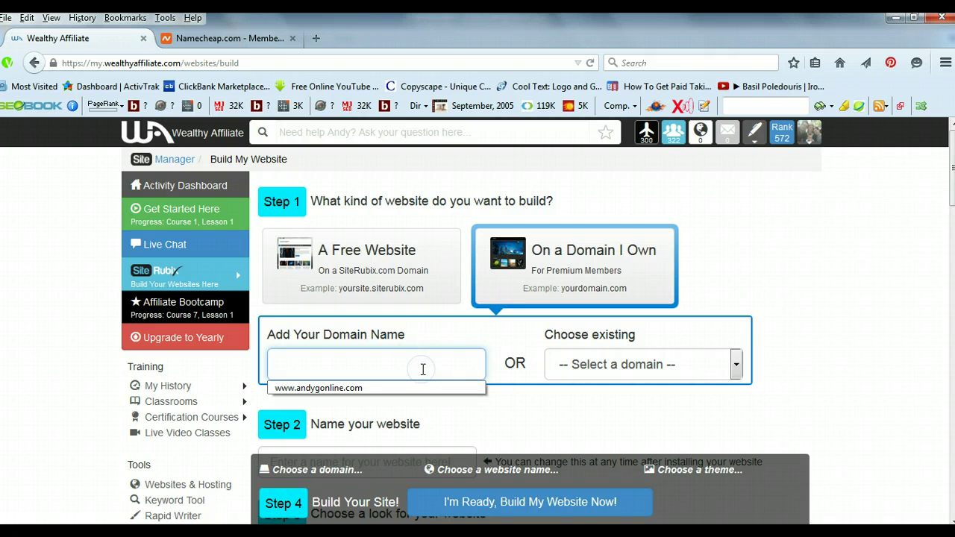
{"action": "left_click", "coordinate": [432, 367]}
{"action": "type", "text": "w"}
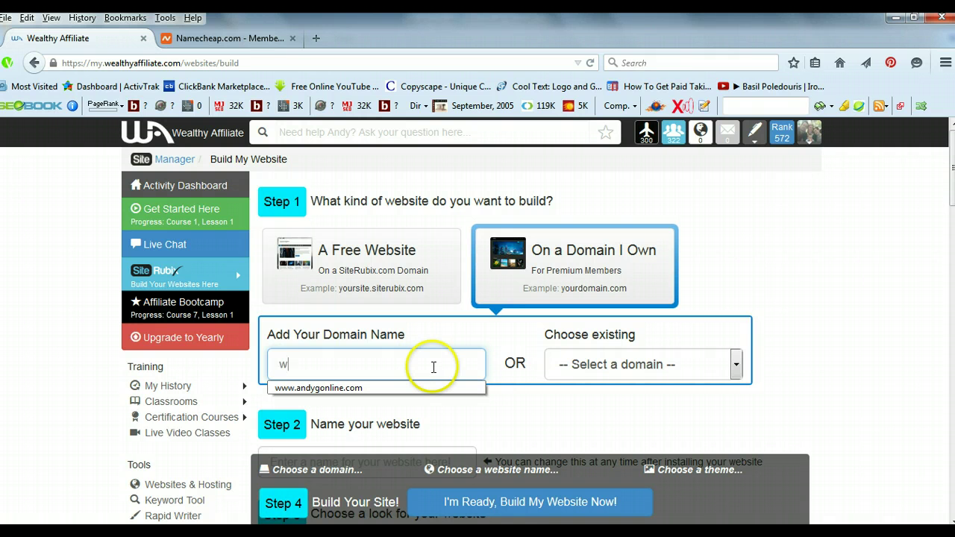
{"action": "type", "text": "ww."}
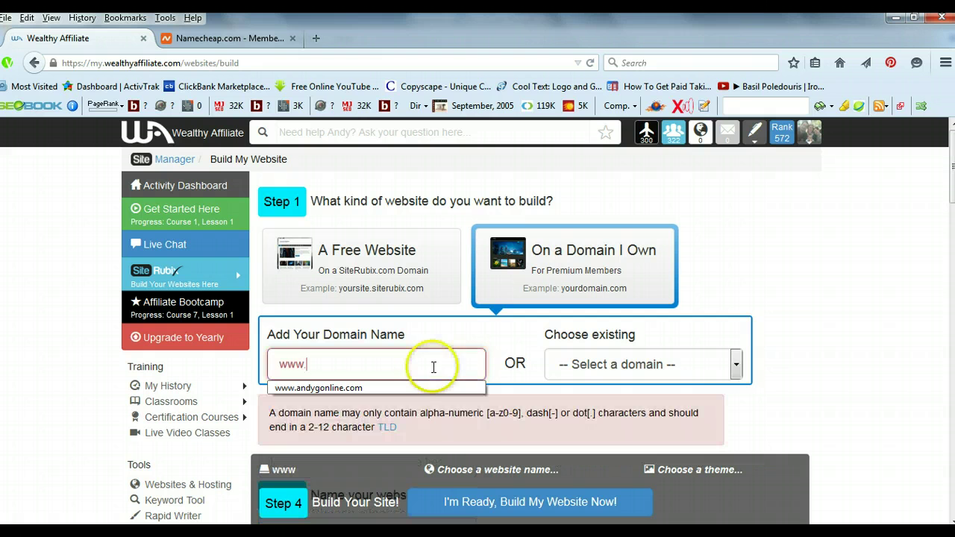
{"action": "type", "text": "be"}
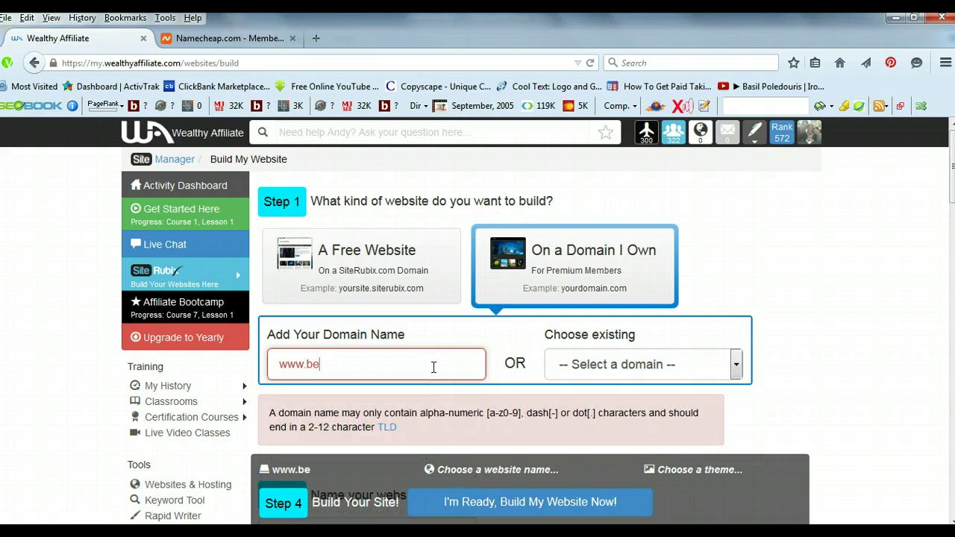
{"action": "type", "text": "youniqueb"}
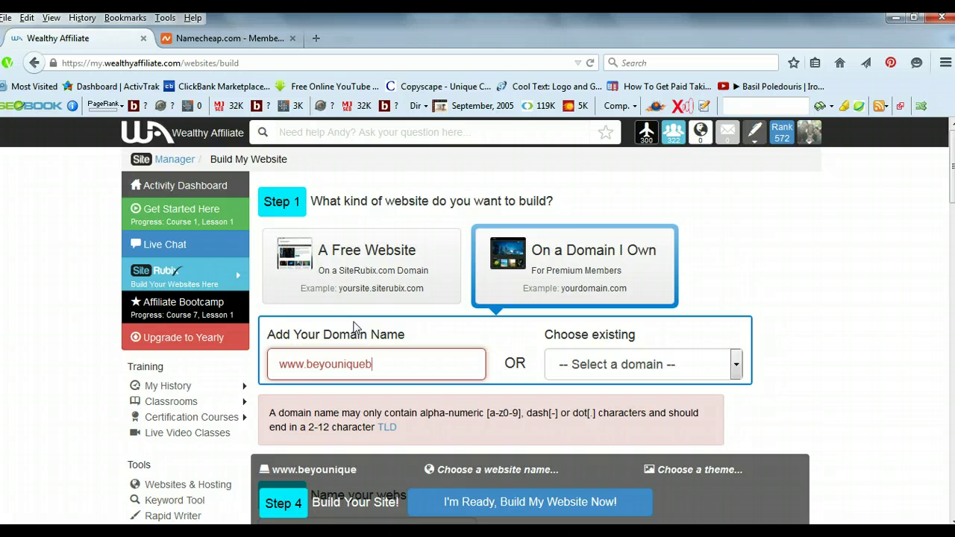
{"action": "type", "text": "ydawn.com"}
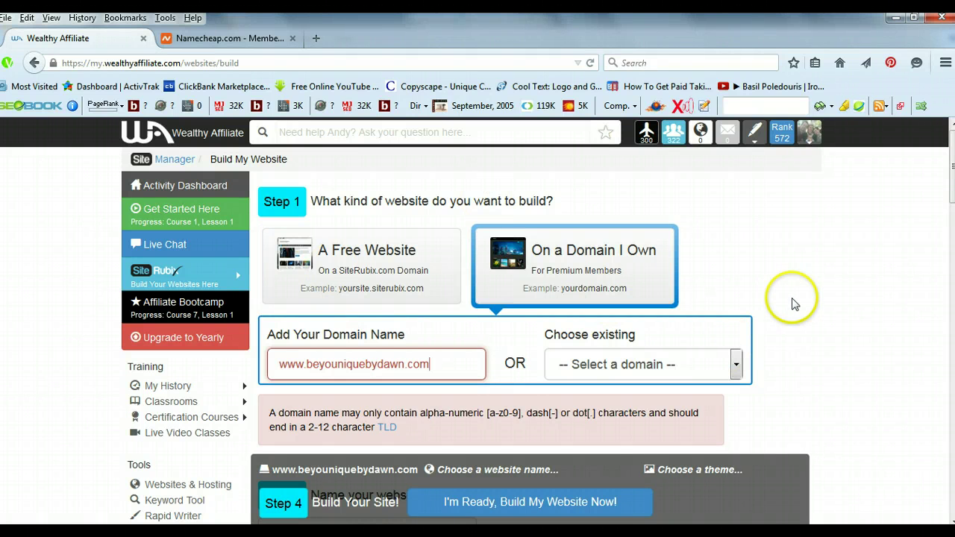
{"action": "left_click", "coordinate": [833, 355]}
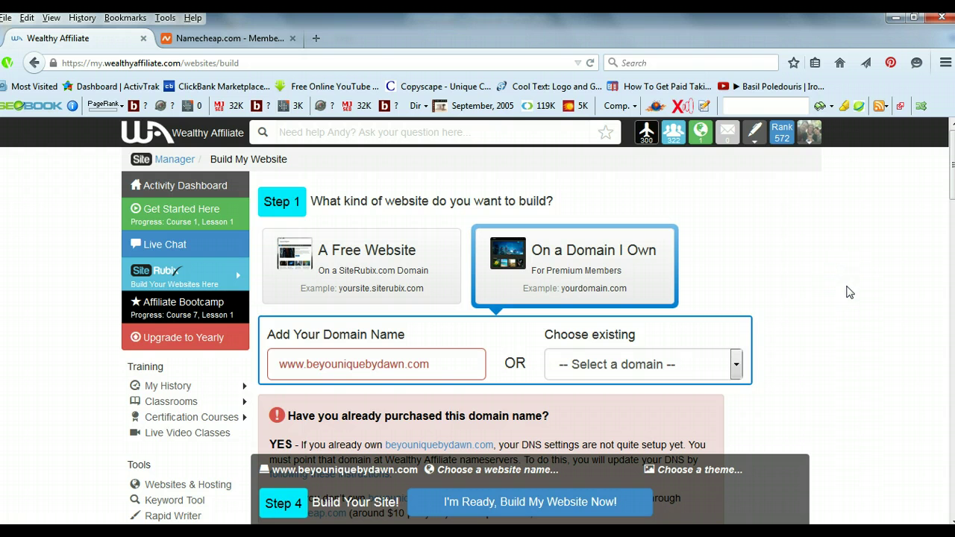
Step: Name the website "Be Younique By Dawn"
{"action": "scroll", "coordinate": [847, 290], "scroll_direction": "down", "scroll_amount": 4}
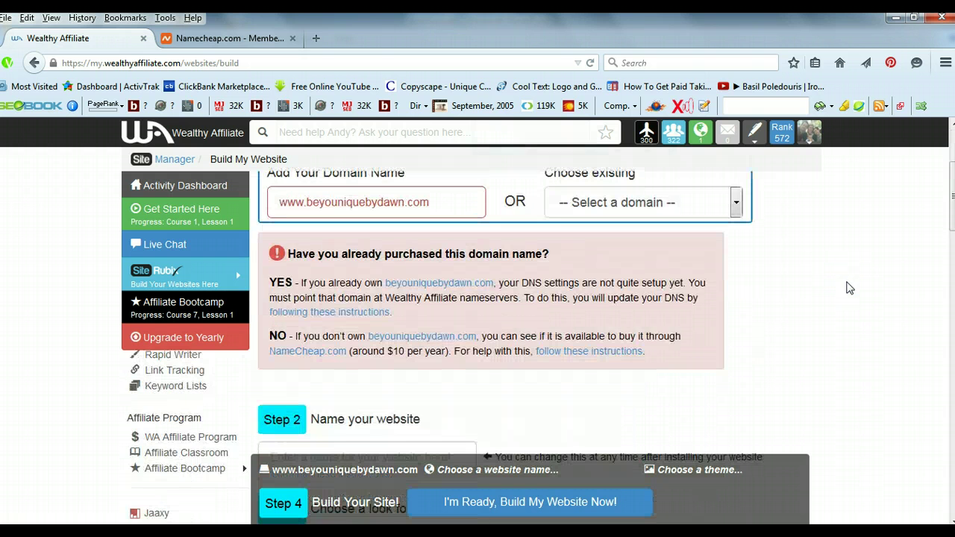
{"action": "left_click", "coordinate": [561, 335]}
{"action": "left_click", "coordinate": [550, 310]}
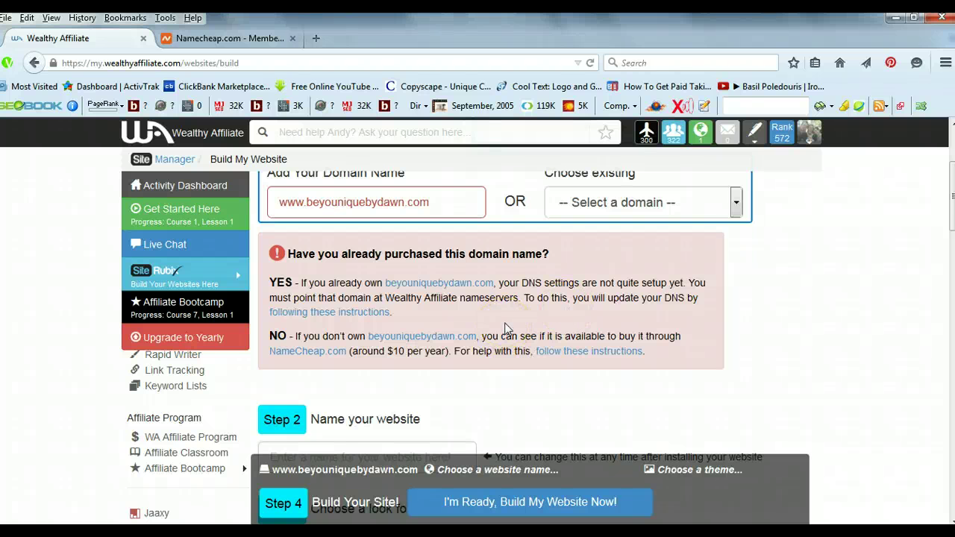
{"action": "scroll", "coordinate": [512, 319], "scroll_direction": "down", "scroll_amount": 1}
{"action": "scroll", "coordinate": [511, 319], "scroll_direction": "down", "scroll_amount": 2}
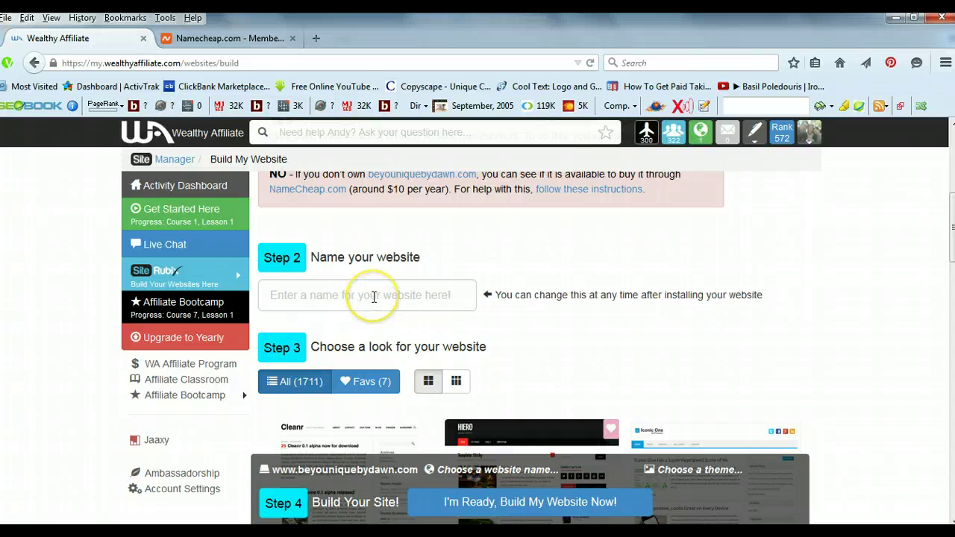
{"action": "left_click", "coordinate": [373, 296]}
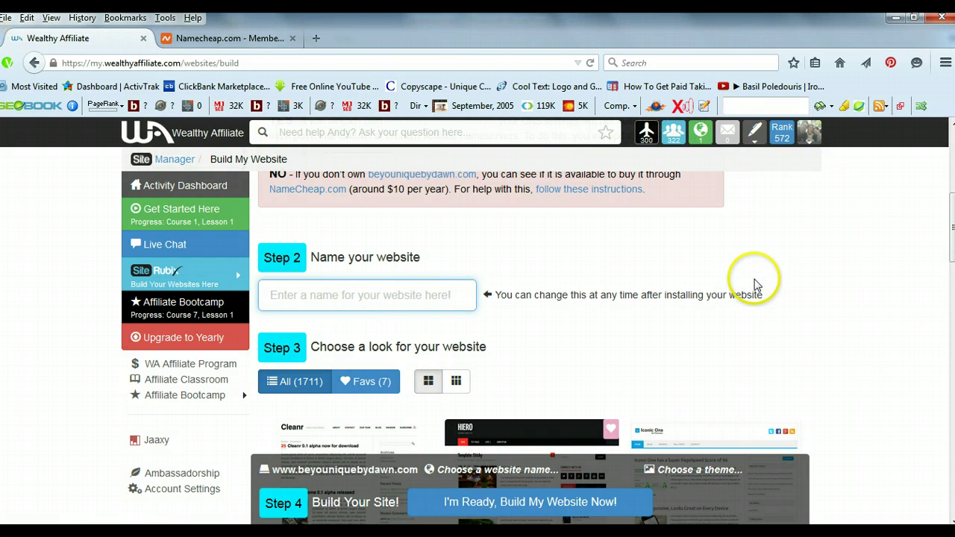
{"action": "type", "text": "Be Y"}
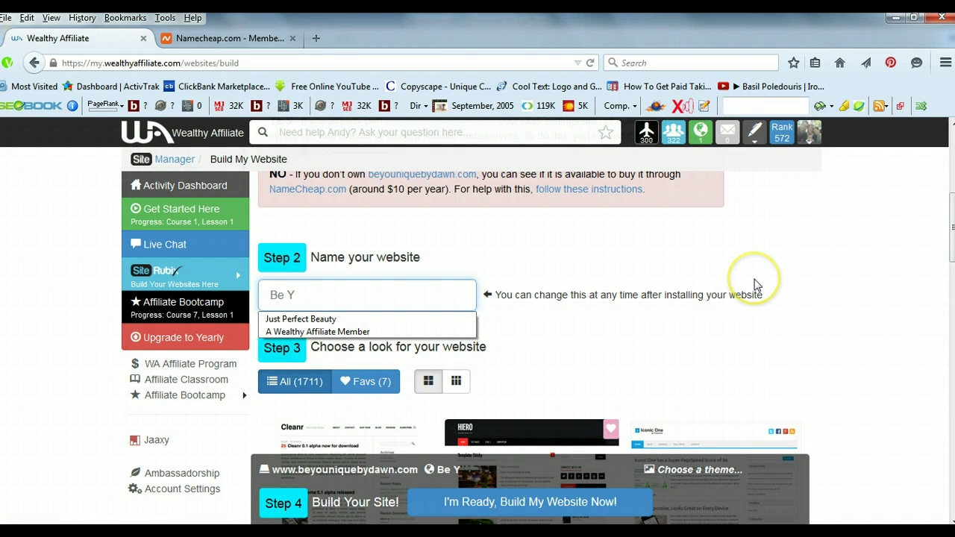
{"action": "type", "text": "oun"}
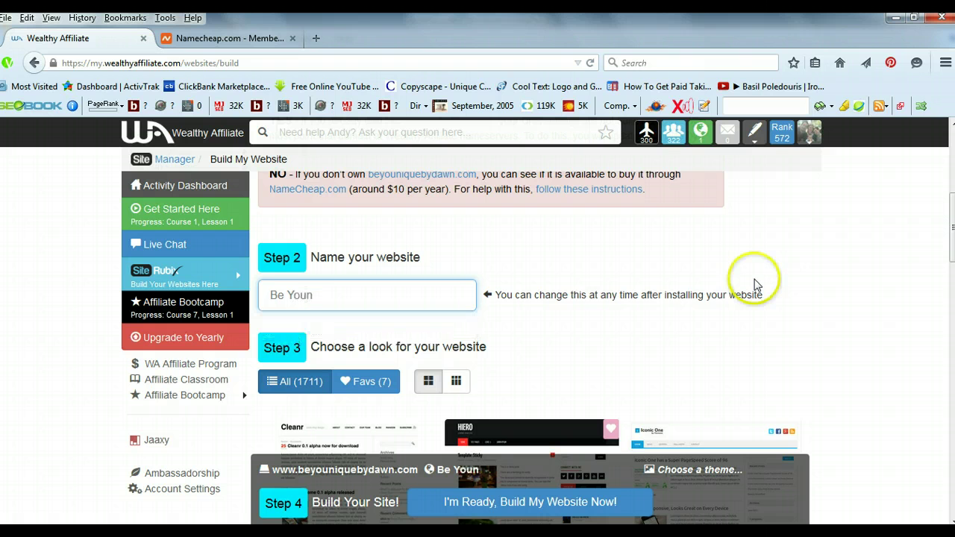
{"action": "type", "text": "ique By Dawn"}
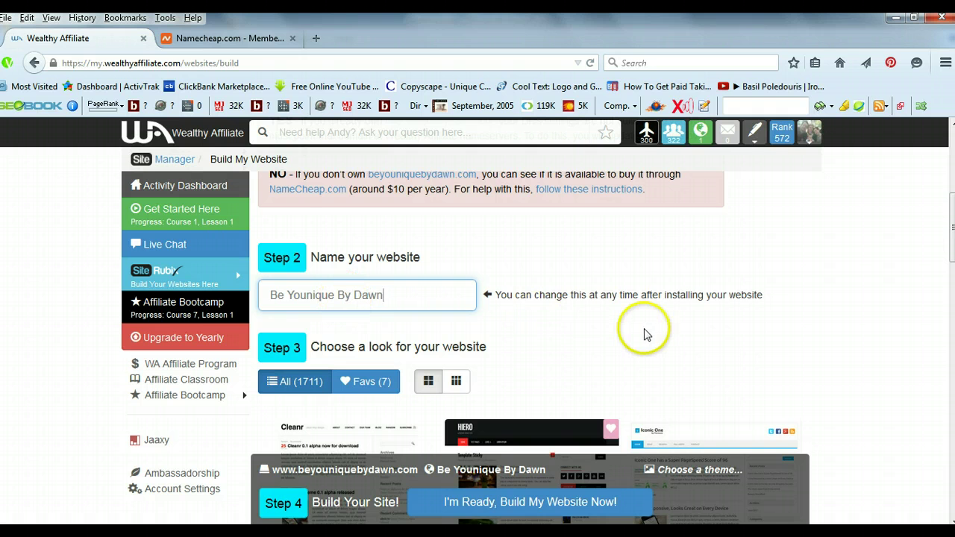
Step: Preview the Iconic One theme's demo page, look through its layout, and close the preview
{"action": "scroll", "coordinate": [645, 325], "scroll_direction": "down", "scroll_amount": 4}
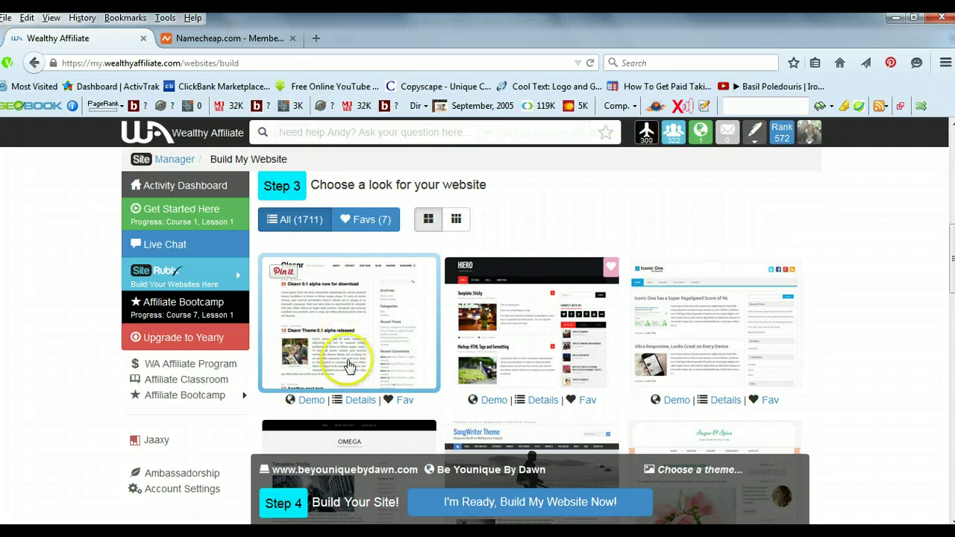
{"action": "left_click", "coordinate": [669, 401]}
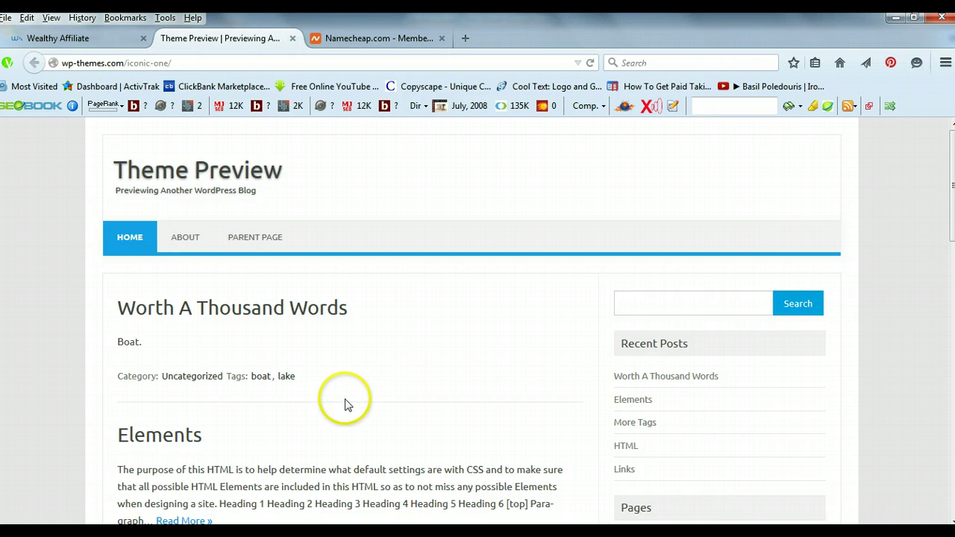
{"action": "scroll", "coordinate": [487, 362], "scroll_direction": "down", "scroll_amount": 5}
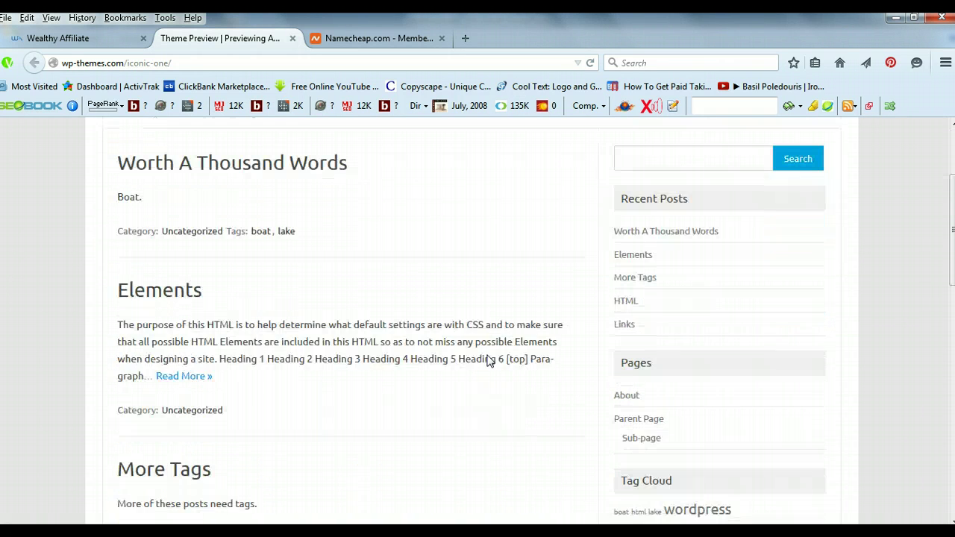
{"action": "scroll", "coordinate": [490, 361], "scroll_direction": "down", "scroll_amount": 3}
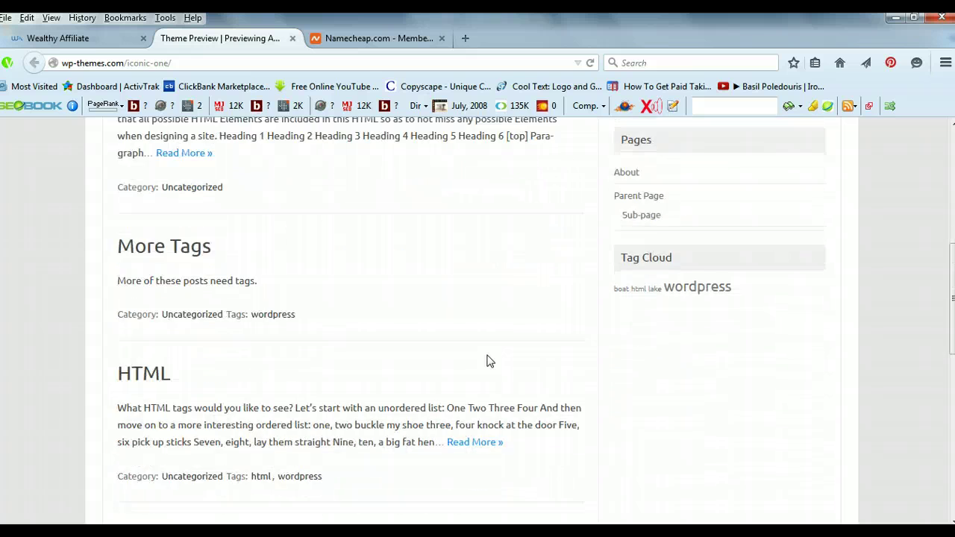
{"action": "scroll", "coordinate": [488, 361], "scroll_direction": "up", "scroll_amount": 8}
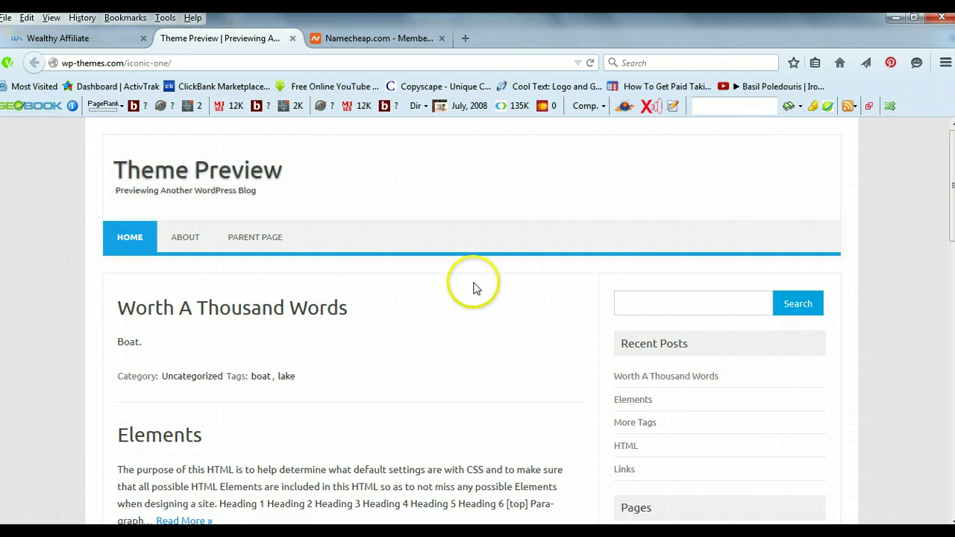
{"action": "left_click", "coordinate": [293, 38]}
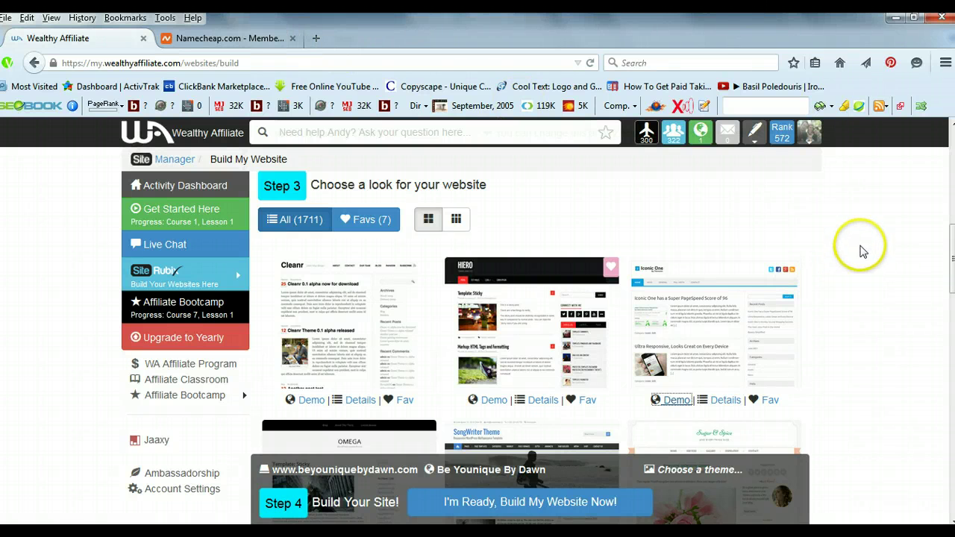
Step: Choose Iconic One as the website's theme
{"action": "scroll", "coordinate": [862, 251], "scroll_direction": "down", "scroll_amount": 3}
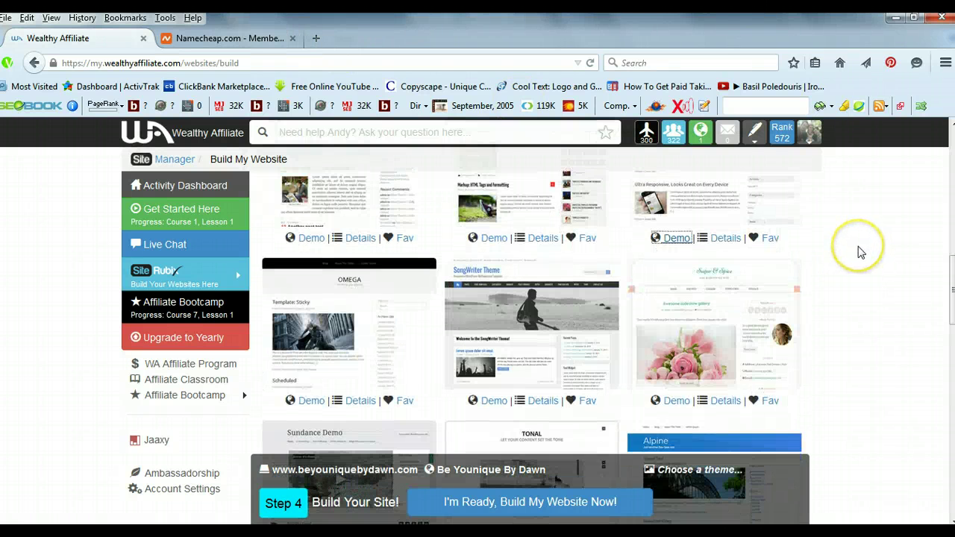
{"action": "scroll", "coordinate": [858, 252], "scroll_direction": "up", "scroll_amount": 3}
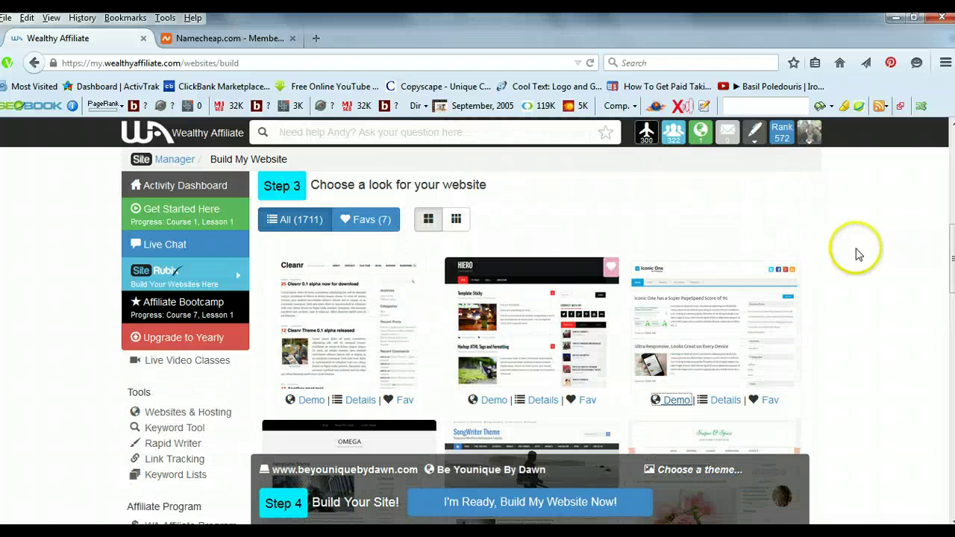
{"action": "left_click", "coordinate": [720, 311]}
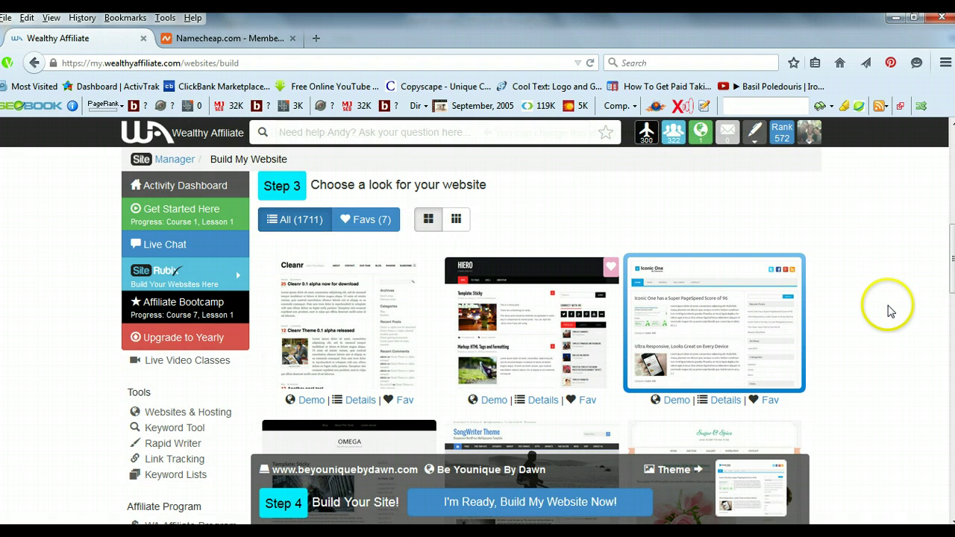
Step: Open the instructions for updating the owned domain's DNS to the Wealthy Affiliate nameservers
{"action": "scroll", "coordinate": [888, 311], "scroll_direction": "up", "scroll_amount": 5}
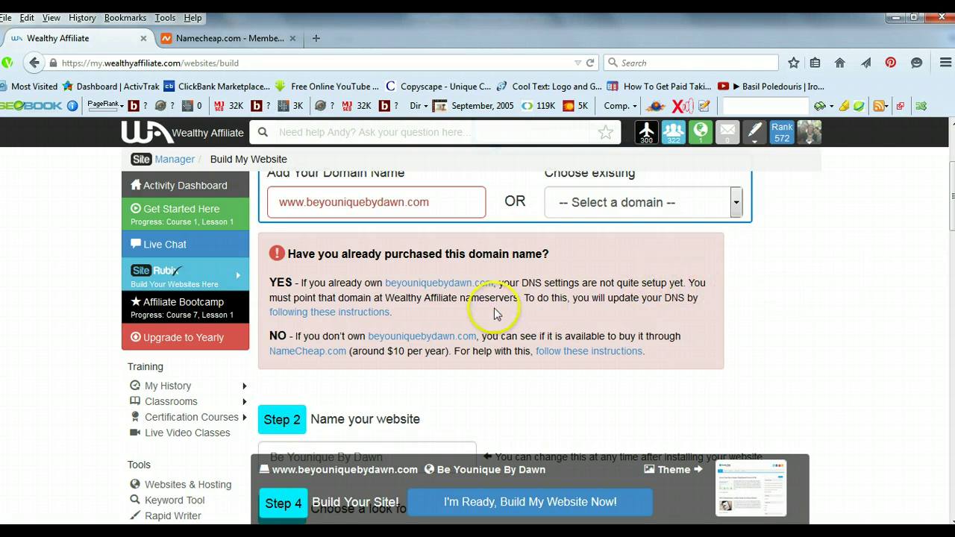
{"action": "left_click", "coordinate": [338, 312]}
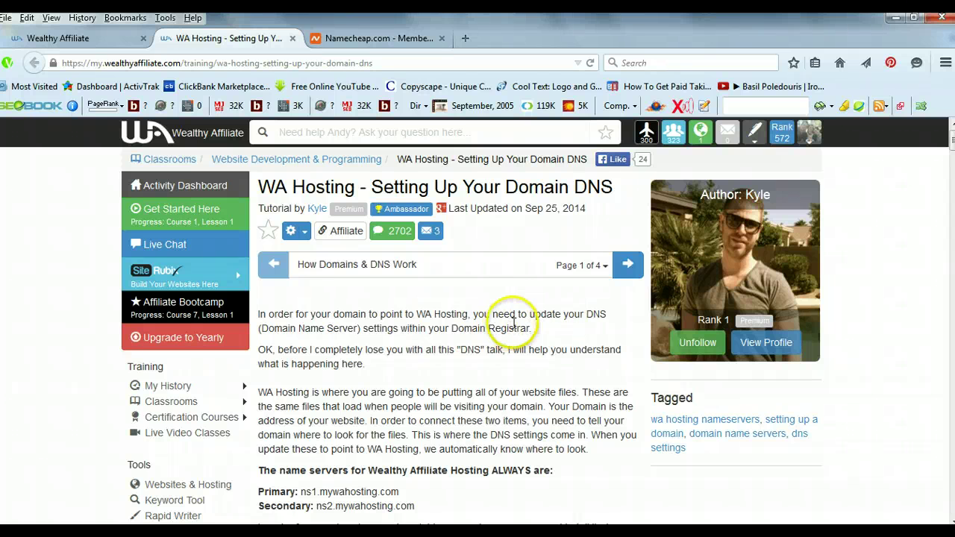
Step: Copy the primary Wealthy Affiliate nameserver address, ns1.mywahosting.com, from the DNS tutorial
{"action": "scroll", "coordinate": [513, 322], "scroll_direction": "down", "scroll_amount": 3}
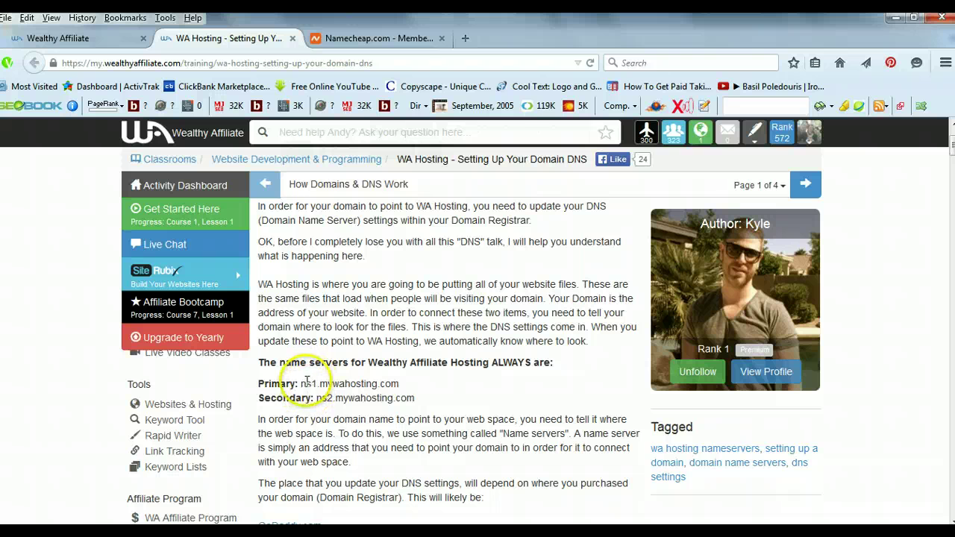
{"action": "left_click_drag", "start_coordinate": [303, 384], "coordinate": [316, 400]}
{"action": "left_click", "coordinate": [432, 405]}
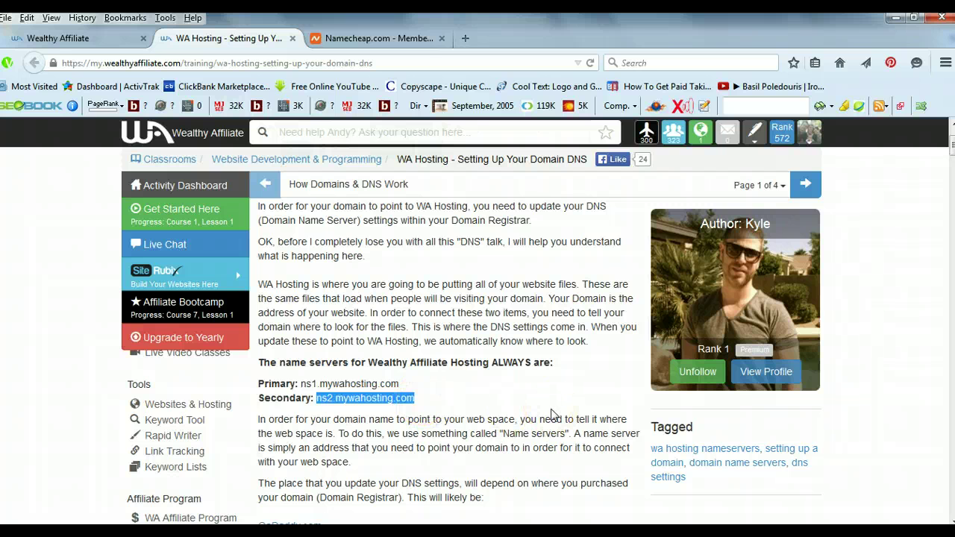
{"action": "left_click", "coordinate": [404, 385]}
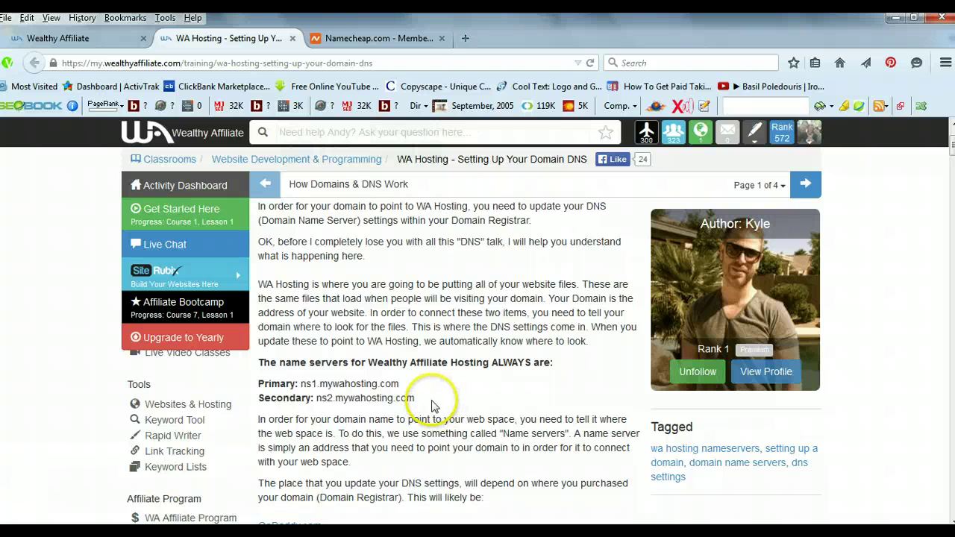
{"action": "left_click_drag", "start_coordinate": [399, 384], "coordinate": [302, 385]}
{"action": "key", "text": "ctrl+c"}
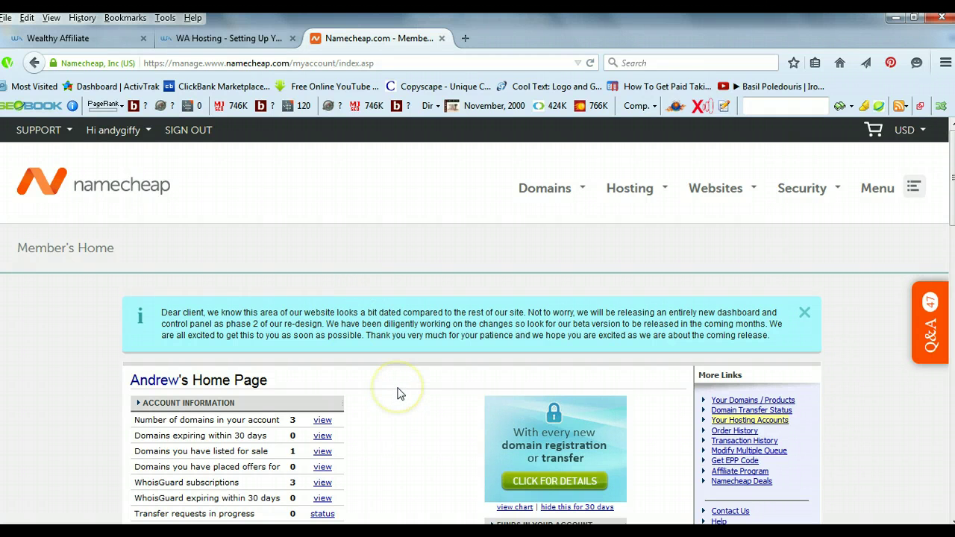
Step: Switch to the Namecheap account and open the settings of beyouniquebydawn.com from the list of owned domains
{"action": "scroll", "coordinate": [398, 393], "scroll_direction": "down", "scroll_amount": 2}
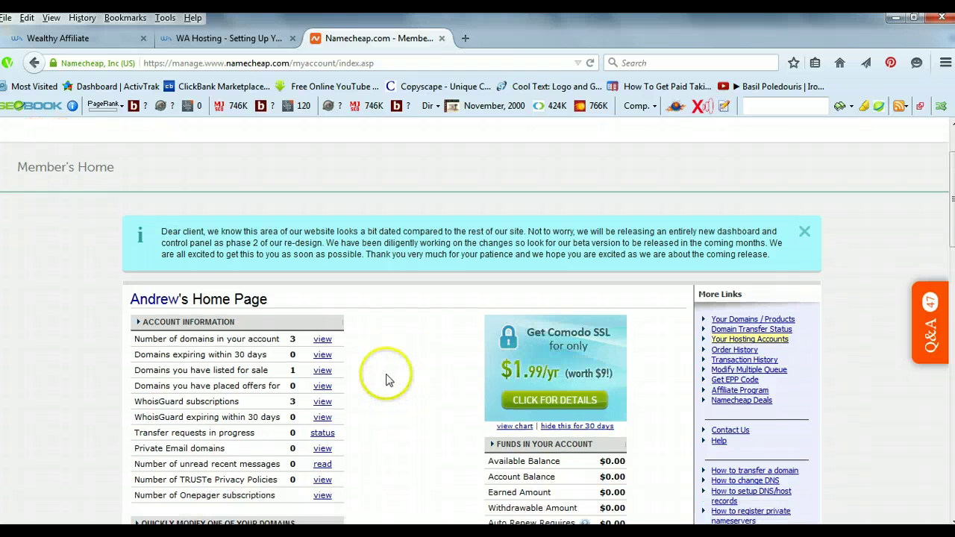
{"action": "left_click", "coordinate": [322, 340]}
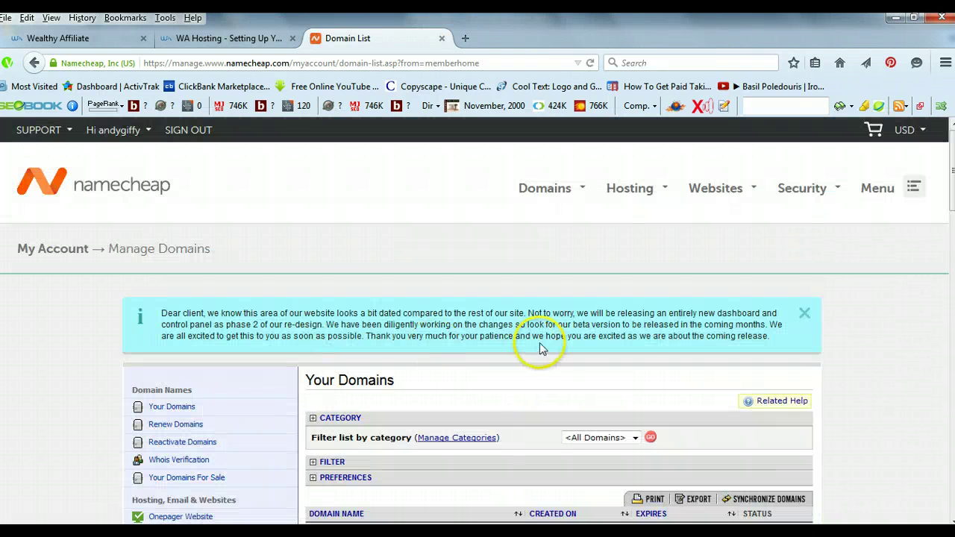
{"action": "scroll", "coordinate": [539, 342], "scroll_direction": "down", "scroll_amount": 3}
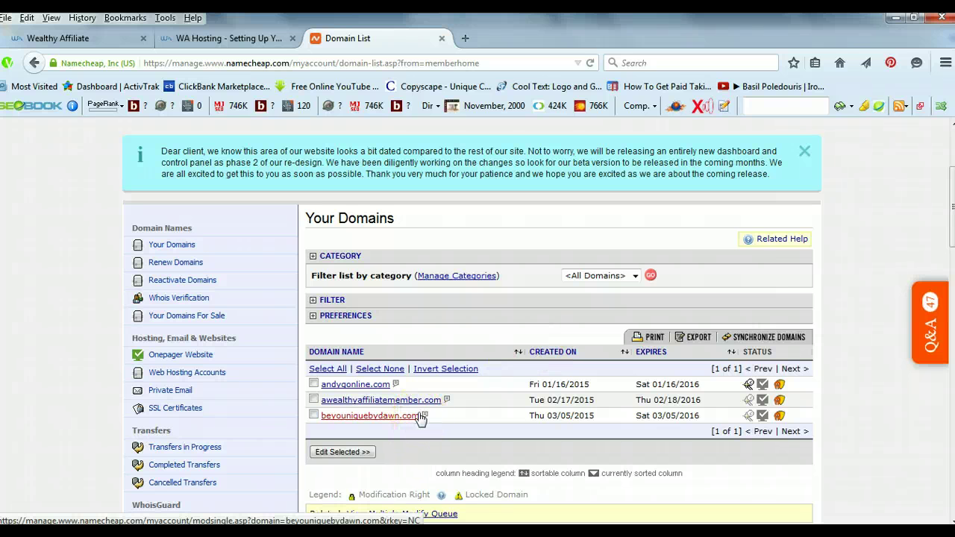
{"action": "left_click", "coordinate": [413, 423]}
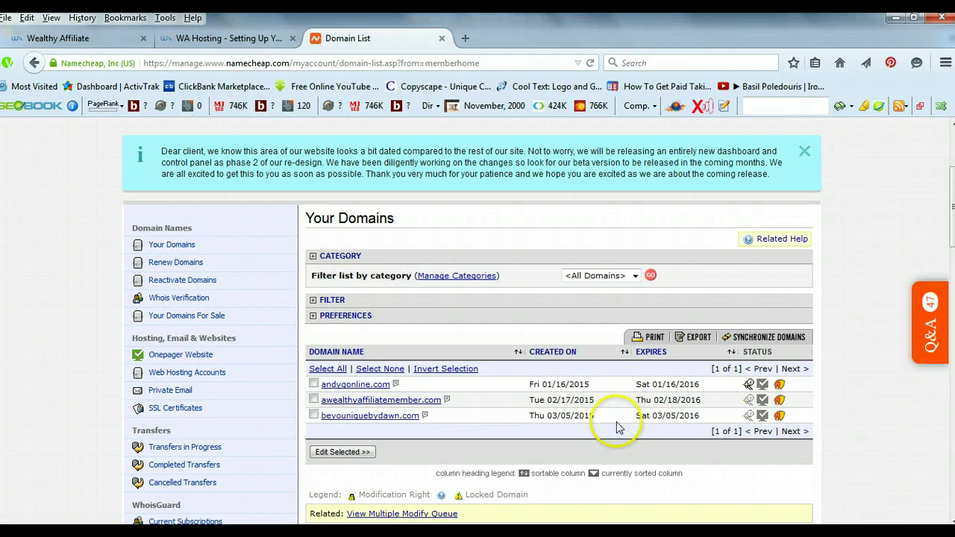
{"action": "left_click", "coordinate": [384, 422]}
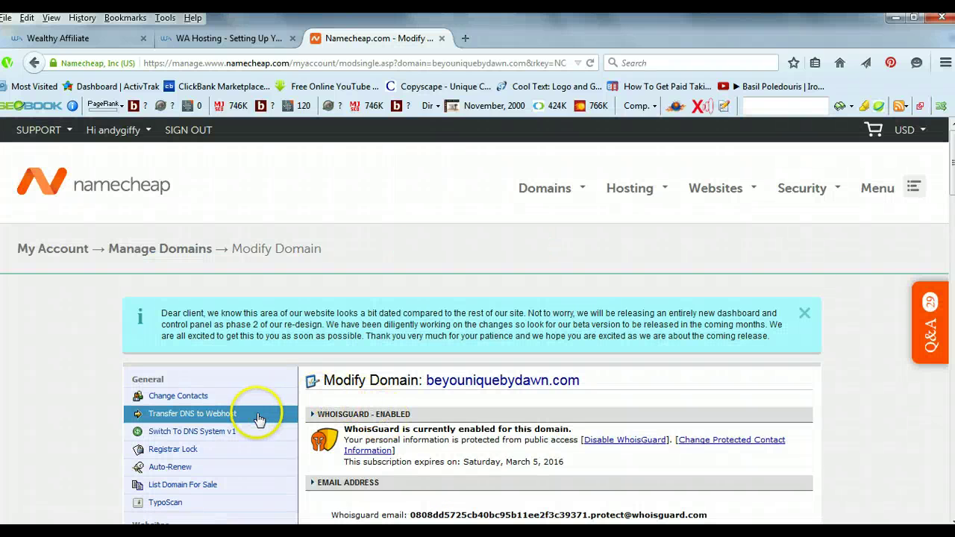
Step: Open the settings for transferring the domain's DNS to a web host
{"action": "scroll", "coordinate": [284, 414], "scroll_direction": "down", "scroll_amount": 2}
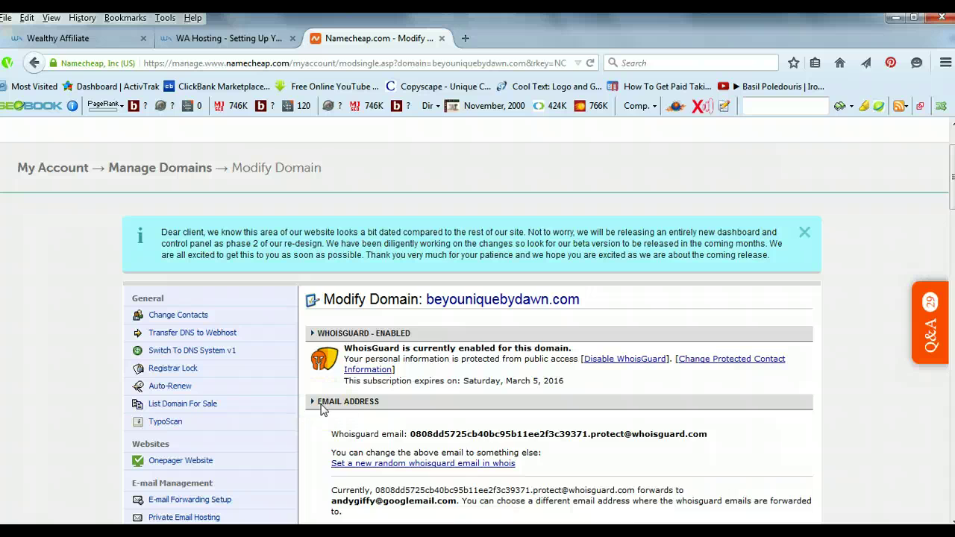
{"action": "scroll", "coordinate": [320, 409], "scroll_direction": "down", "scroll_amount": 2}
{"action": "left_click", "coordinate": [315, 411]}
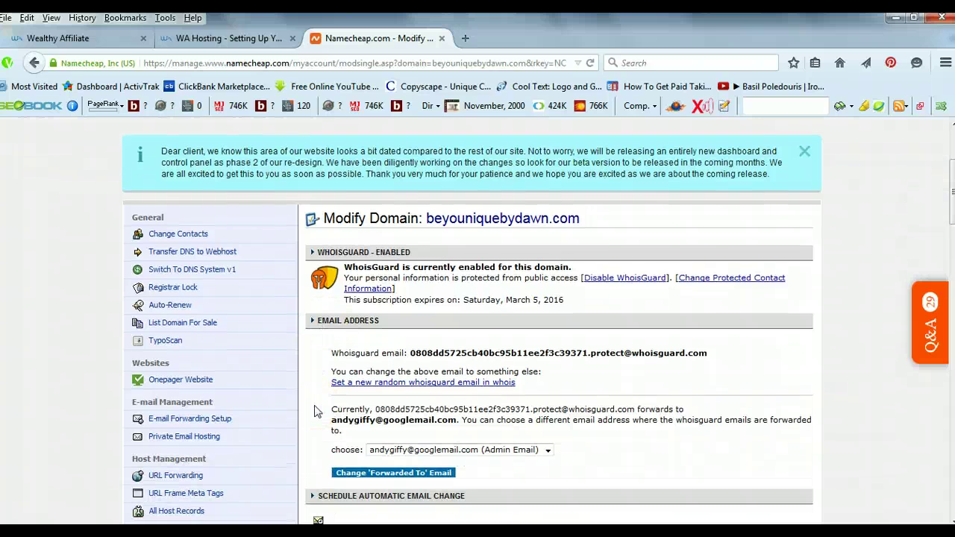
{"action": "left_click", "coordinate": [216, 252]}
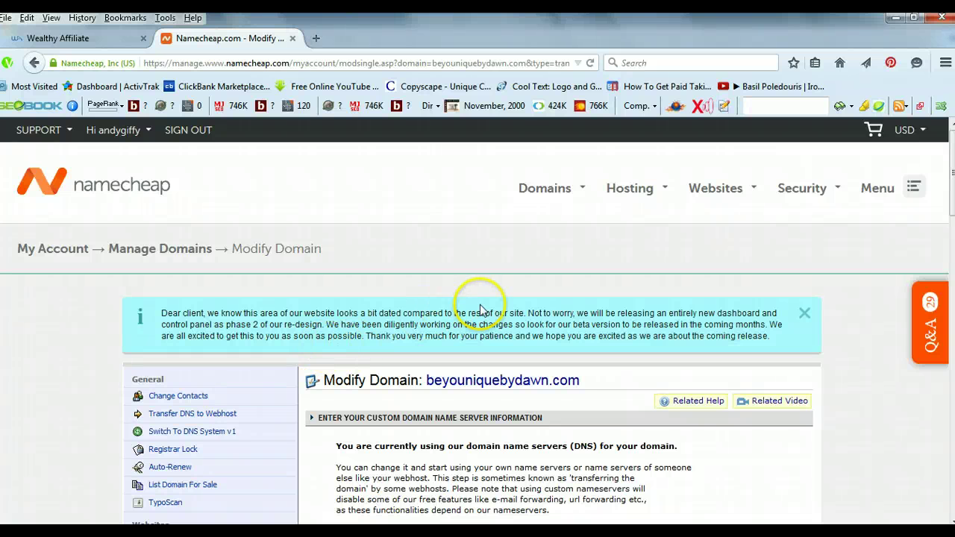
Step: Enter ns1.mywahosting.com as the first custom DNS server
{"action": "scroll", "coordinate": [480, 297], "scroll_direction": "down", "scroll_amount": 4}
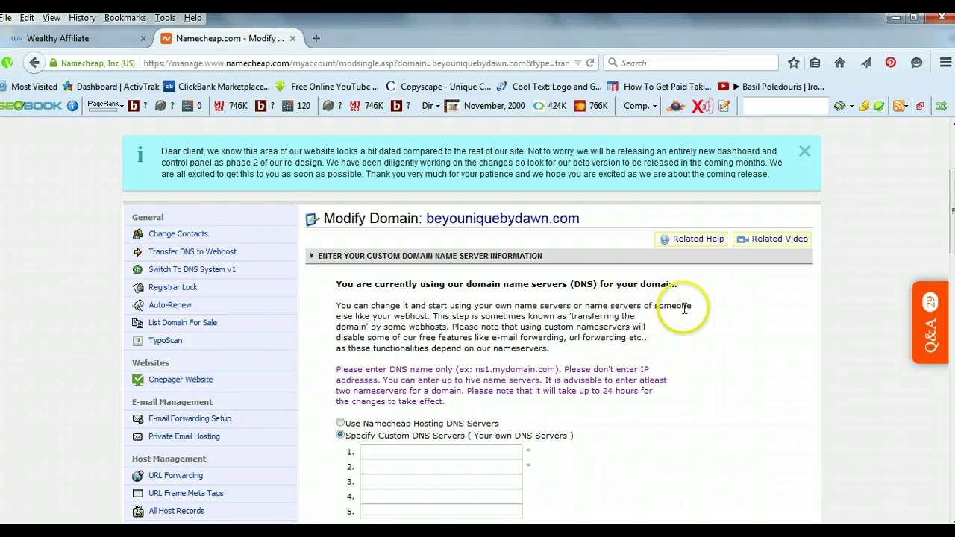
{"action": "scroll", "coordinate": [684, 307], "scroll_direction": "down", "scroll_amount": 2}
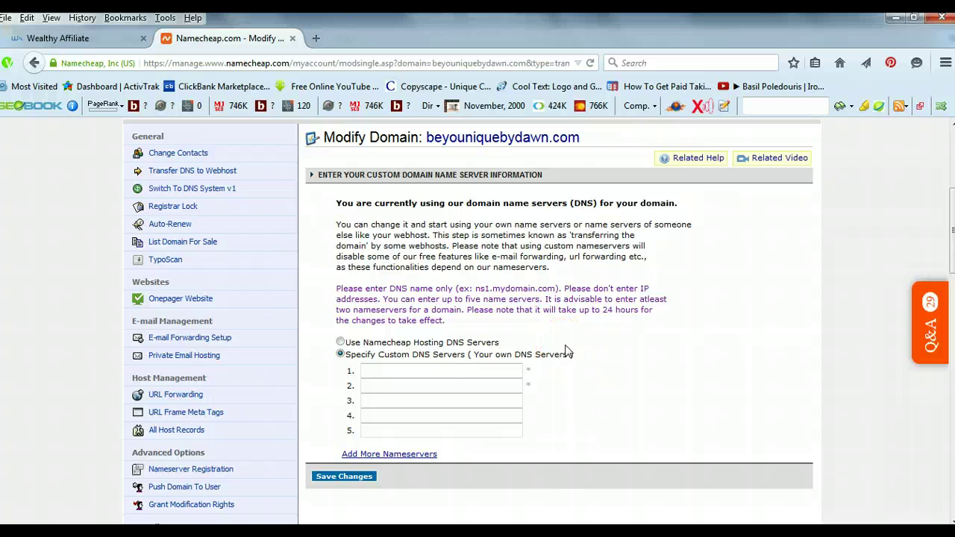
{"action": "right_click", "coordinate": [464, 371]}
{"action": "left_click", "coordinate": [491, 431]}
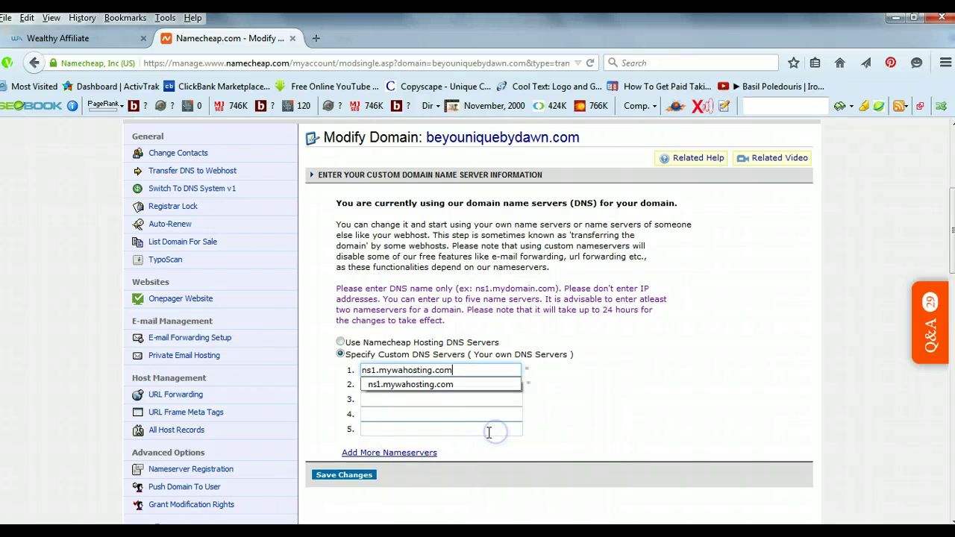
{"action": "left_click", "coordinate": [675, 405]}
Step: Enter ns2.mywahosting.com as the second custom DNS server and save the nameserver changes
{"action": "left_click", "coordinate": [513, 385]}
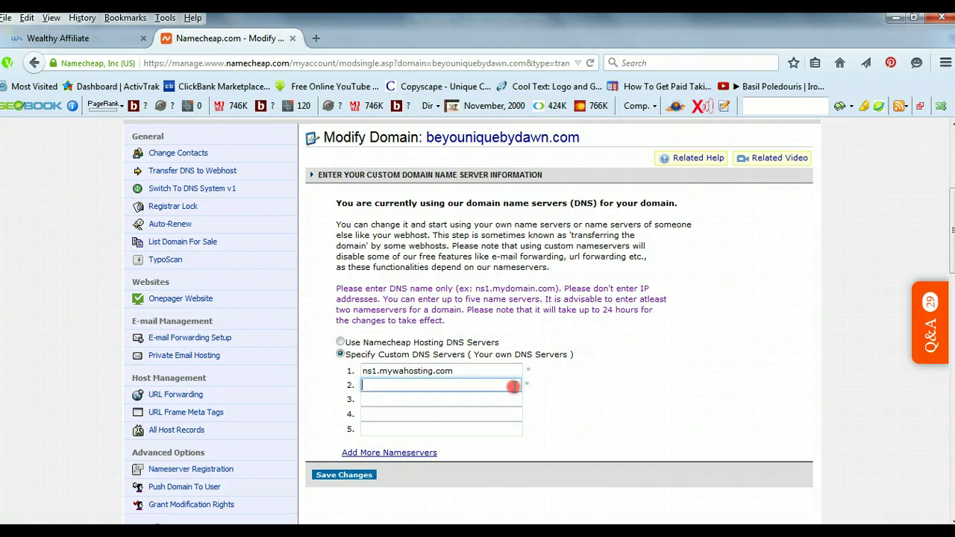
{"action": "right_click", "coordinate": [513, 385]}
{"action": "left_click", "coordinate": [586, 270]}
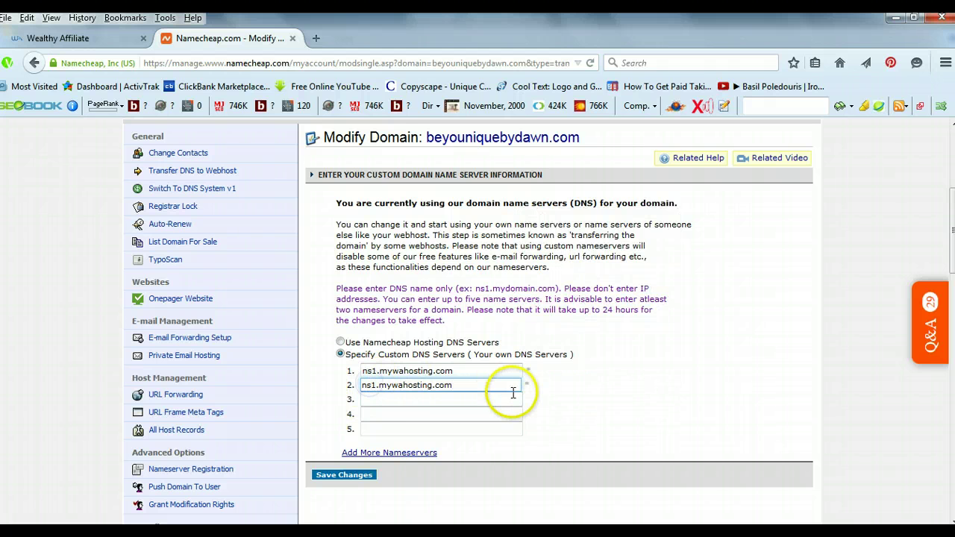
{"action": "key", "text": "BackSpace"}
{"action": "type", "text": "2"}
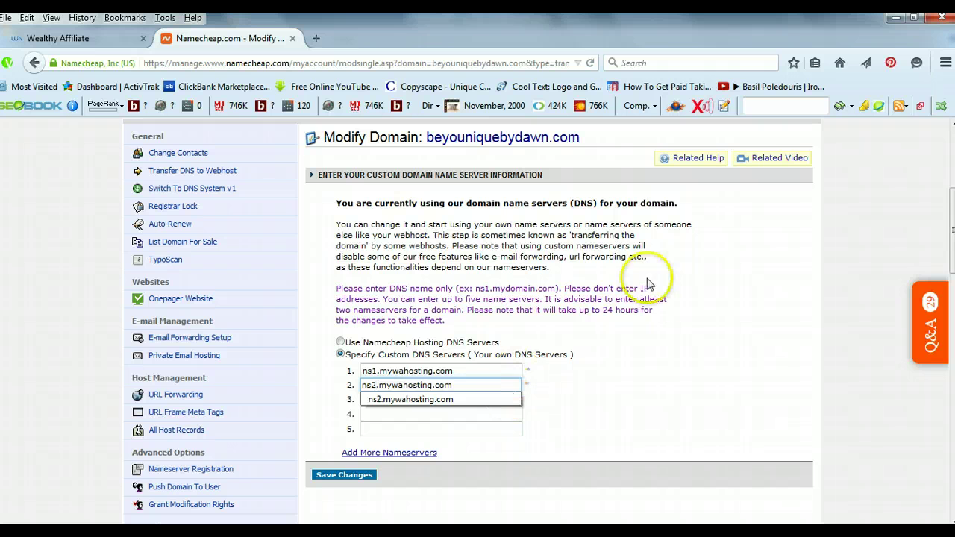
{"action": "left_click", "coordinate": [652, 330]}
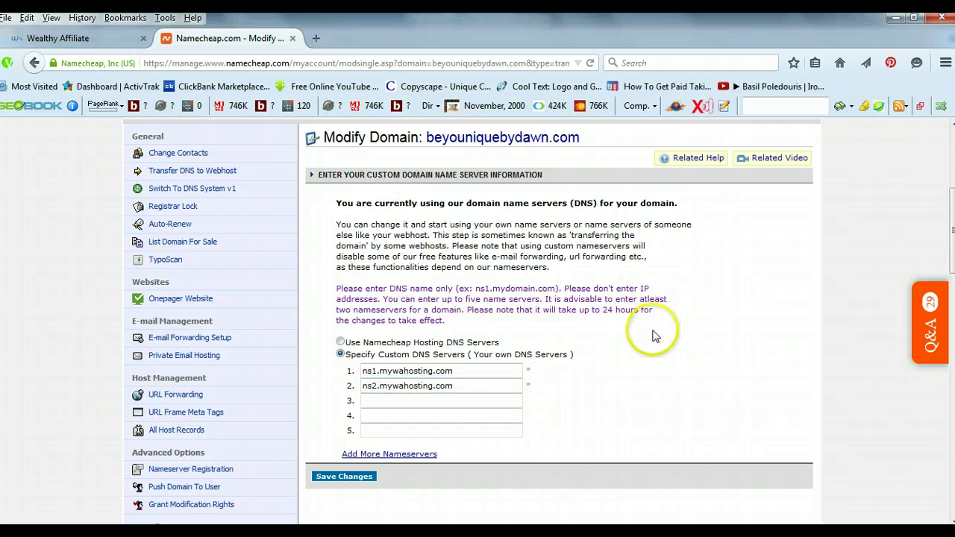
{"action": "left_click", "coordinate": [347, 481]}
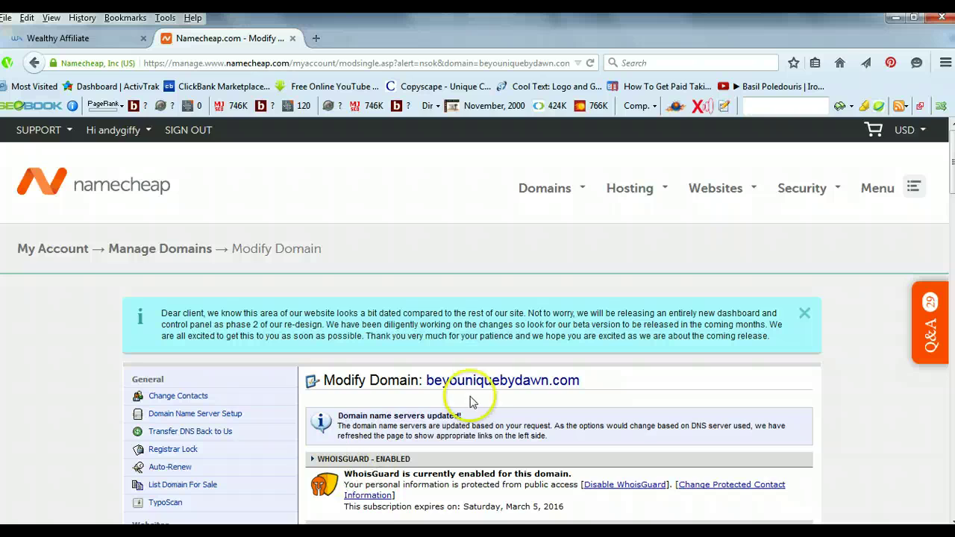
{"action": "scroll", "coordinate": [473, 390], "scroll_direction": "down", "scroll_amount": 3}
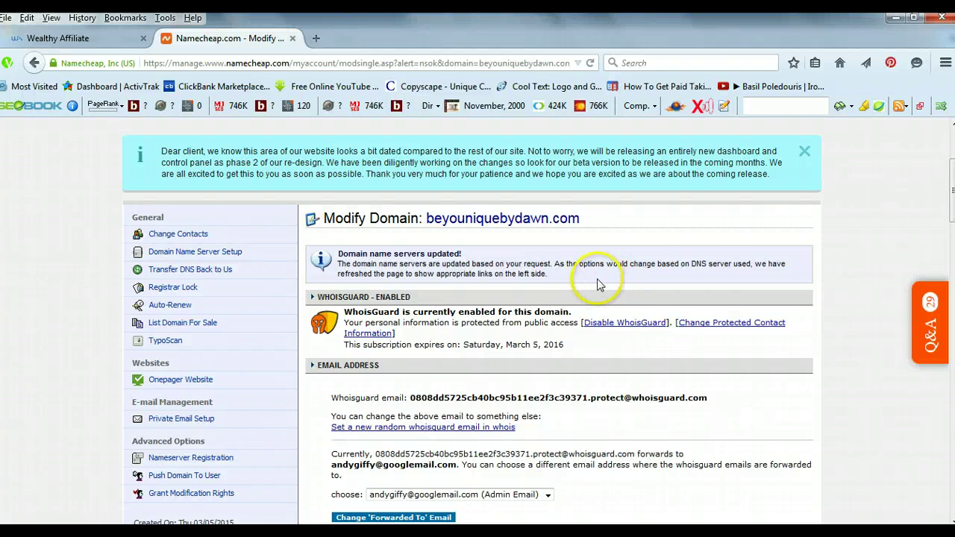
{"action": "scroll", "coordinate": [597, 283], "scroll_direction": "down", "scroll_amount": 2}
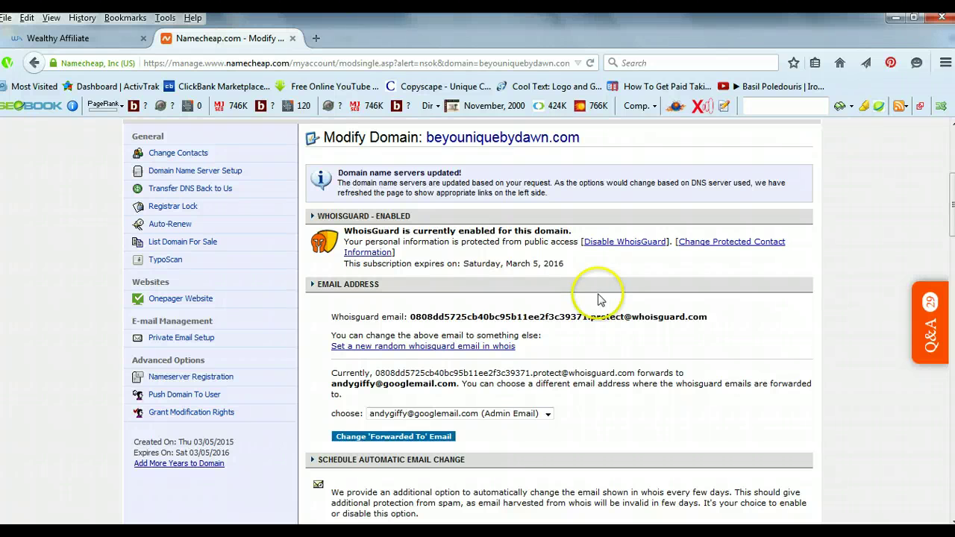
{"action": "scroll", "coordinate": [598, 302], "scroll_direction": "down", "scroll_amount": 3}
{"action": "scroll", "coordinate": [598, 307], "scroll_direction": "down", "scroll_amount": 1}
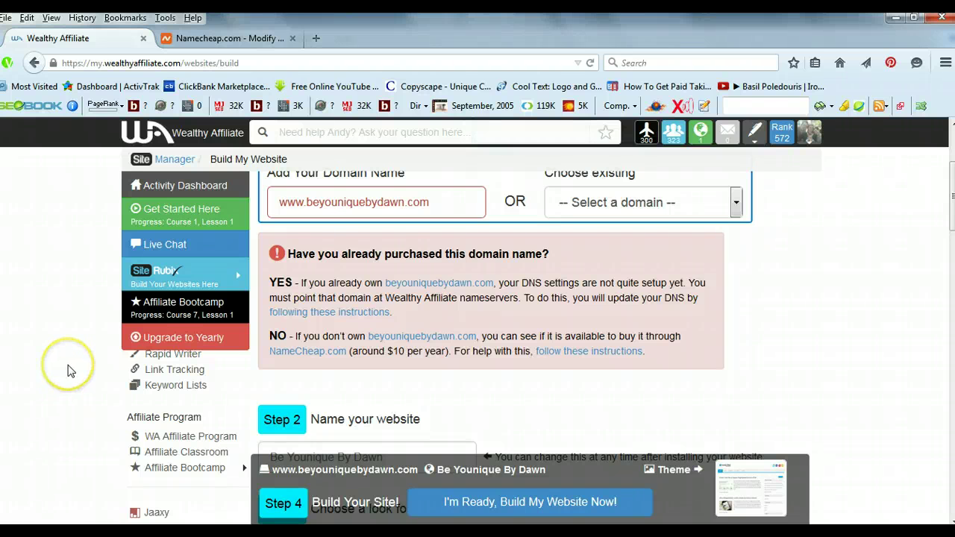
Step: Return to the Wealthy Affiliate build page and review the entered domain, the website name and the available themes
{"action": "scroll", "coordinate": [748, 296], "scroll_direction": "up", "scroll_amount": 3}
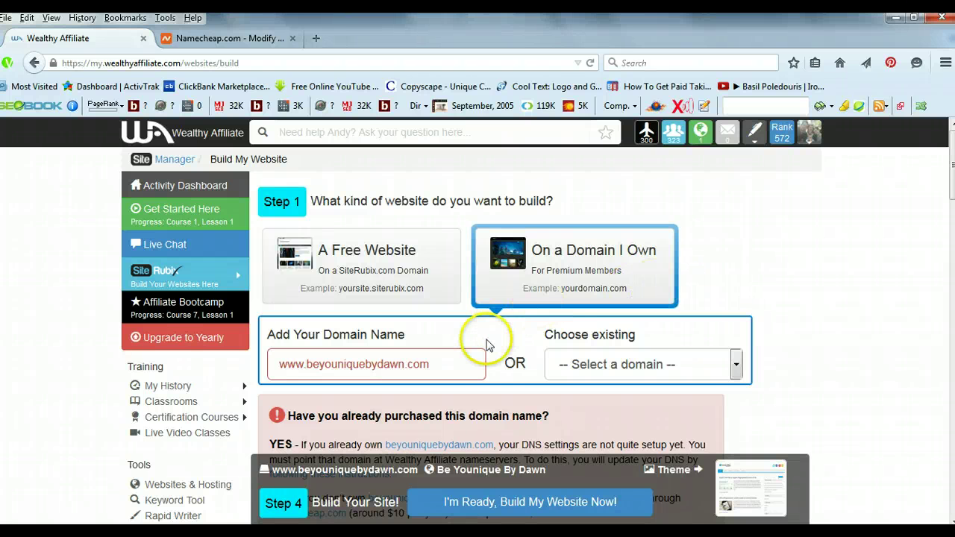
{"action": "scroll", "coordinate": [486, 341], "scroll_direction": "down", "scroll_amount": 2}
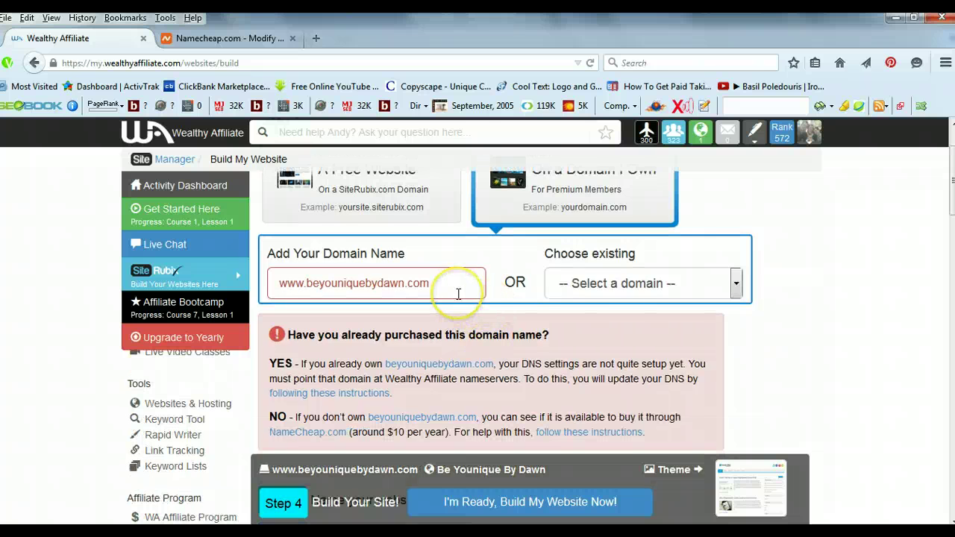
{"action": "left_click", "coordinate": [785, 281]}
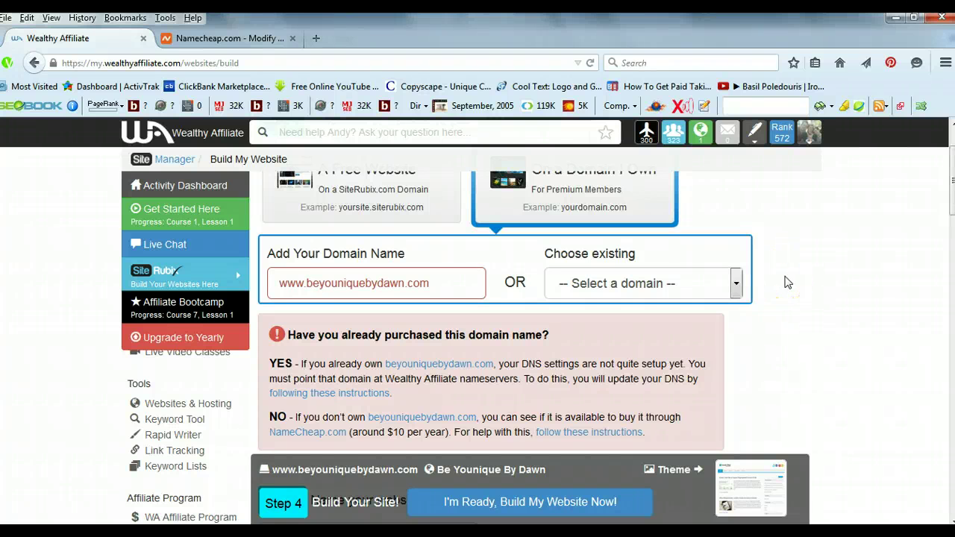
{"action": "left_click", "coordinate": [845, 280]}
{"action": "scroll", "coordinate": [845, 282], "scroll_direction": "down", "scroll_amount": 3}
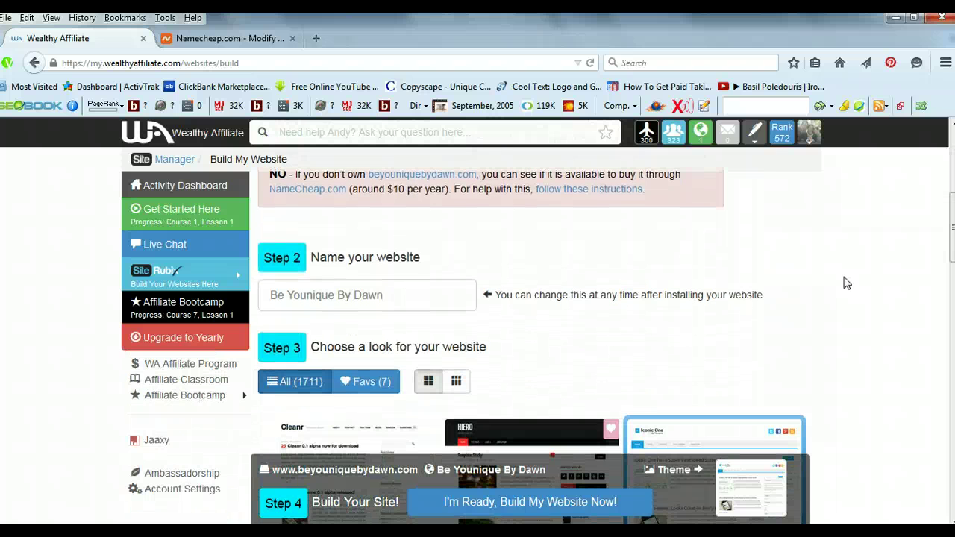
{"action": "left_click", "coordinate": [404, 295]}
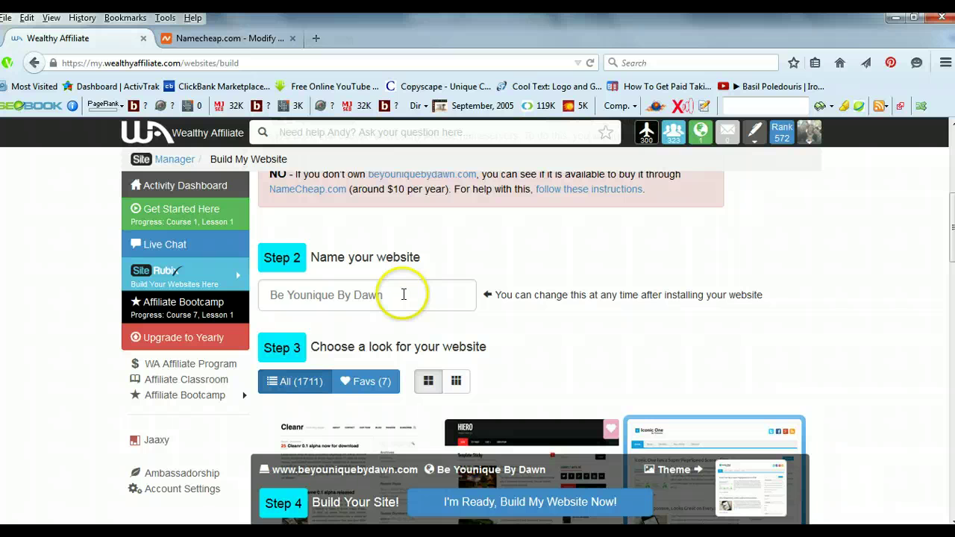
{"action": "left_click", "coordinate": [496, 284]}
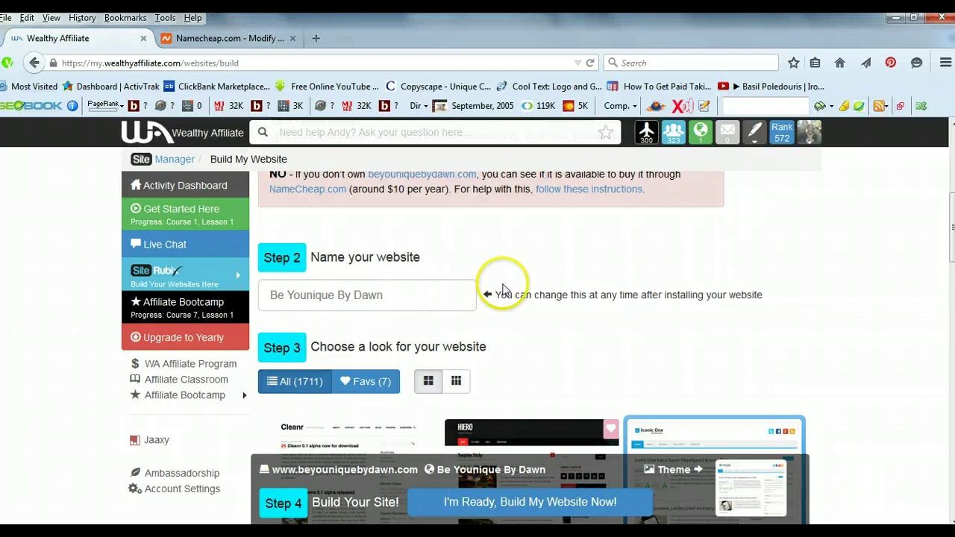
{"action": "scroll", "coordinate": [507, 286], "scroll_direction": "down", "scroll_amount": 1}
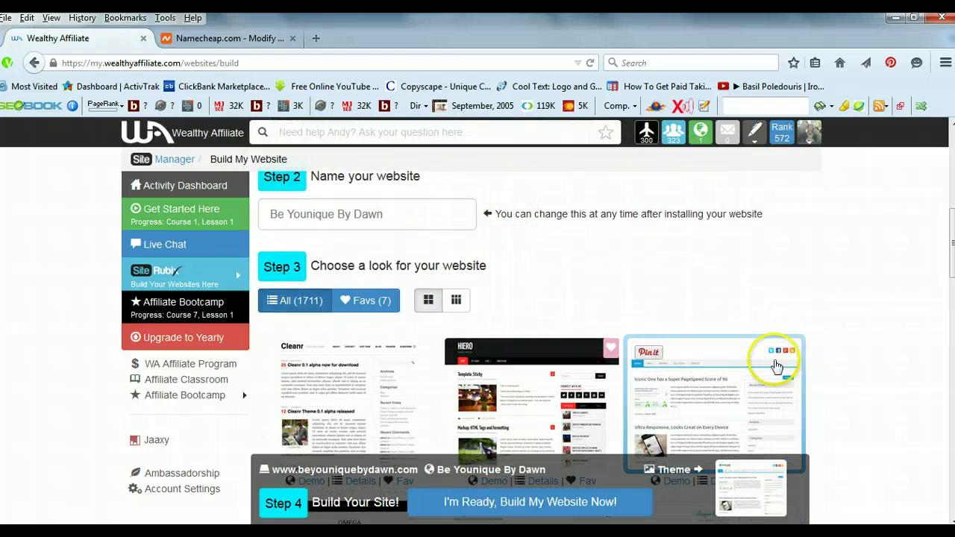
{"action": "scroll", "coordinate": [857, 337], "scroll_direction": "down", "scroll_amount": 2}
{"action": "scroll", "coordinate": [858, 337], "scroll_direction": "down", "scroll_amount": 8}
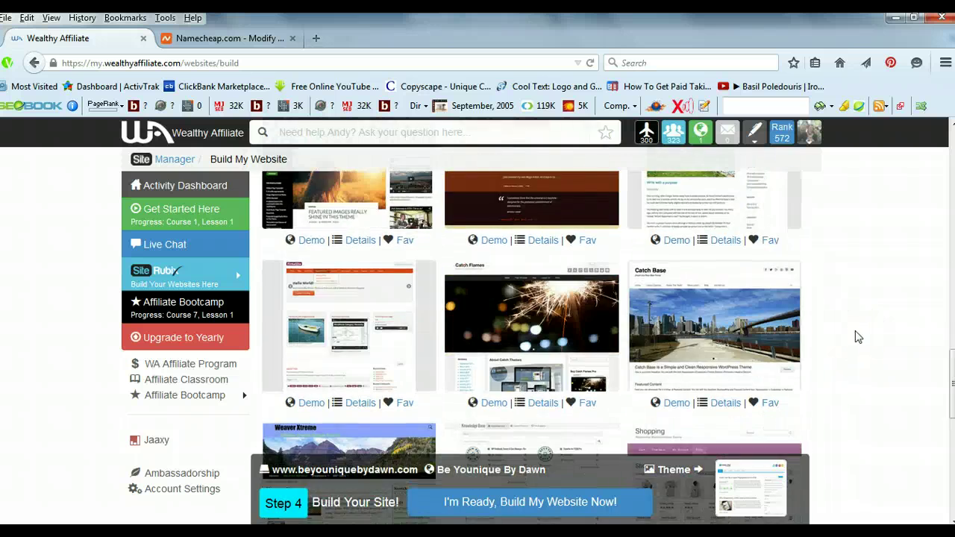
{"action": "scroll", "coordinate": [858, 337], "scroll_direction": "down", "scroll_amount": 10}
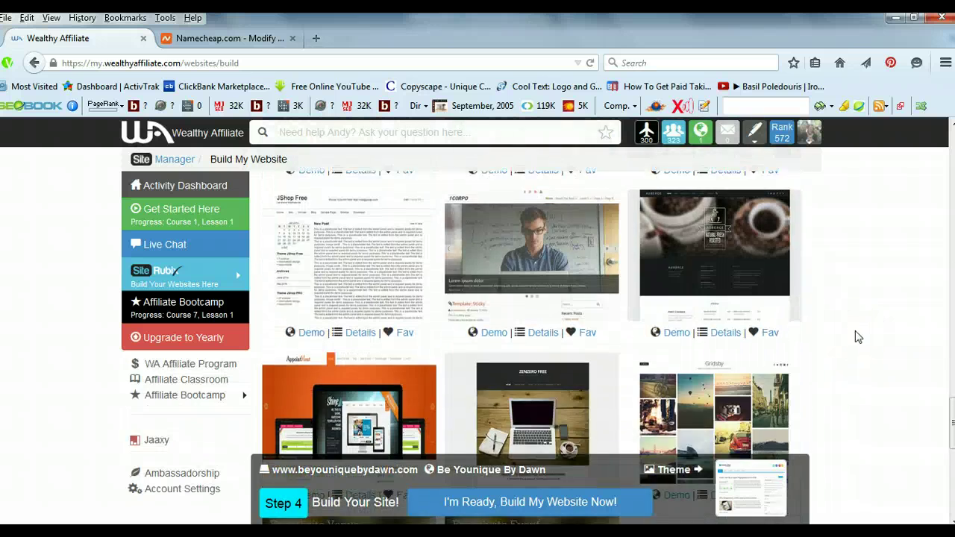
{"action": "scroll", "coordinate": [858, 337], "scroll_direction": "down", "scroll_amount": 10}
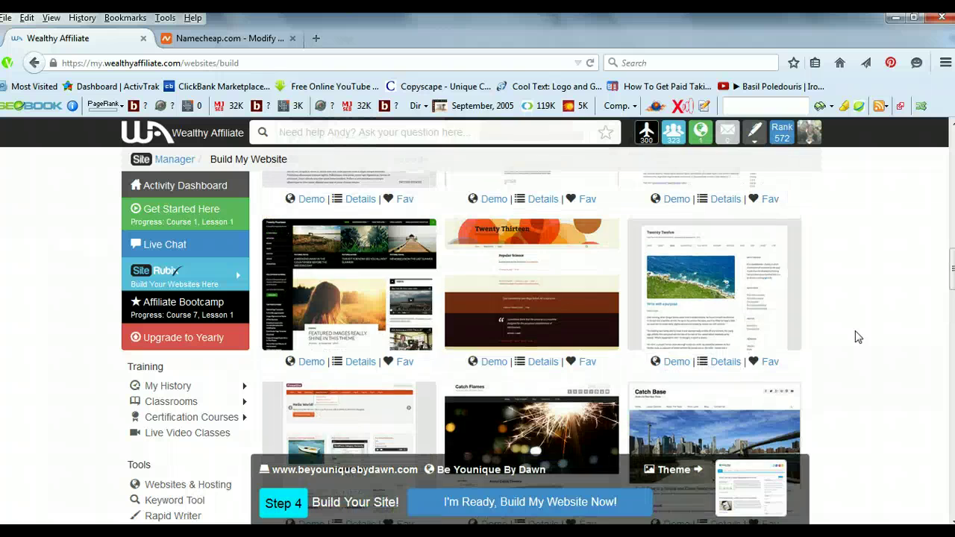
{"action": "scroll", "coordinate": [858, 337], "scroll_direction": "up", "scroll_amount": 3}
{"action": "scroll", "coordinate": [855, 336], "scroll_direction": "up", "scroll_amount": 3}
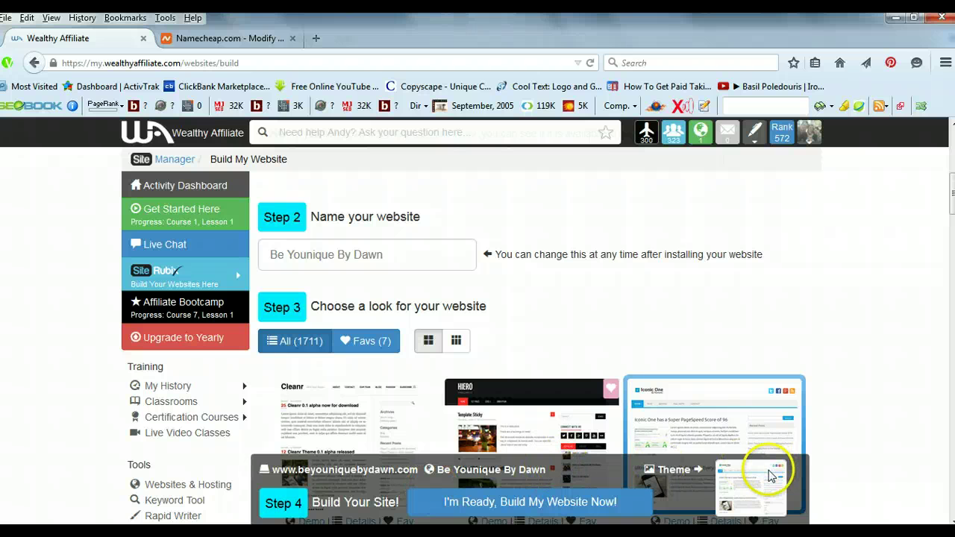
{"action": "left_click", "coordinate": [562, 504]}
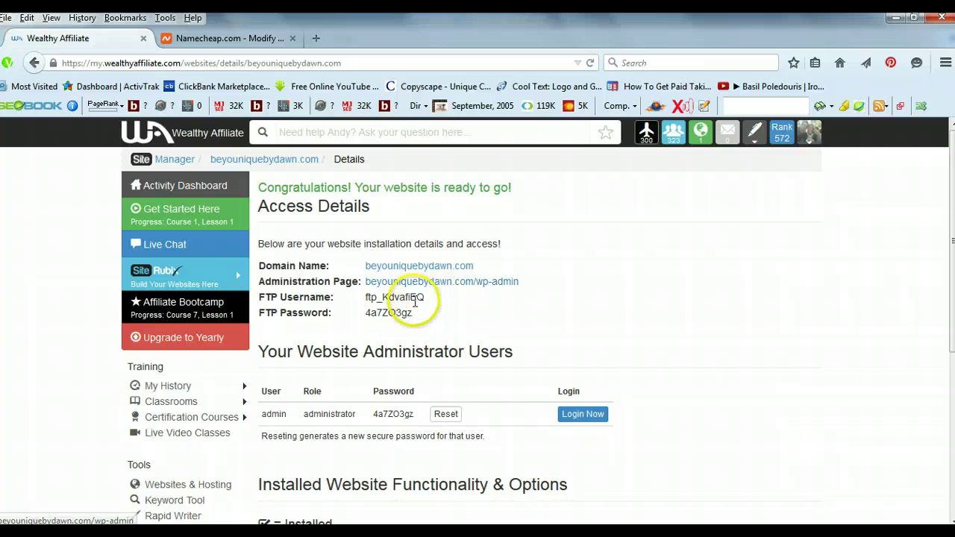
Step: Review the new website's details page, covering the access details, installed functionality, and the performance and security options
{"action": "scroll", "coordinate": [743, 344], "scroll_direction": "down", "scroll_amount": 1}
{"action": "scroll", "coordinate": [744, 344], "scroll_direction": "down", "scroll_amount": 1}
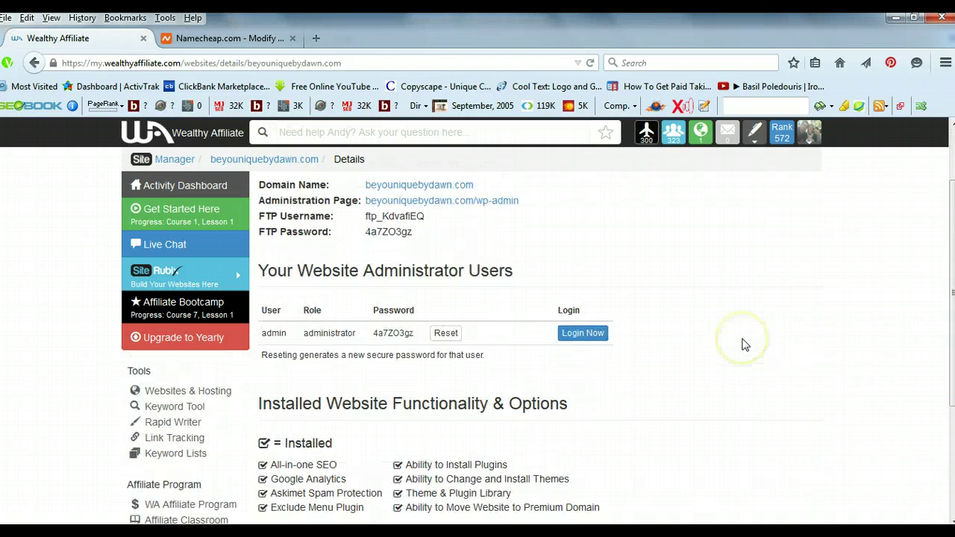
{"action": "scroll", "coordinate": [743, 345], "scroll_direction": "down", "scroll_amount": 2}
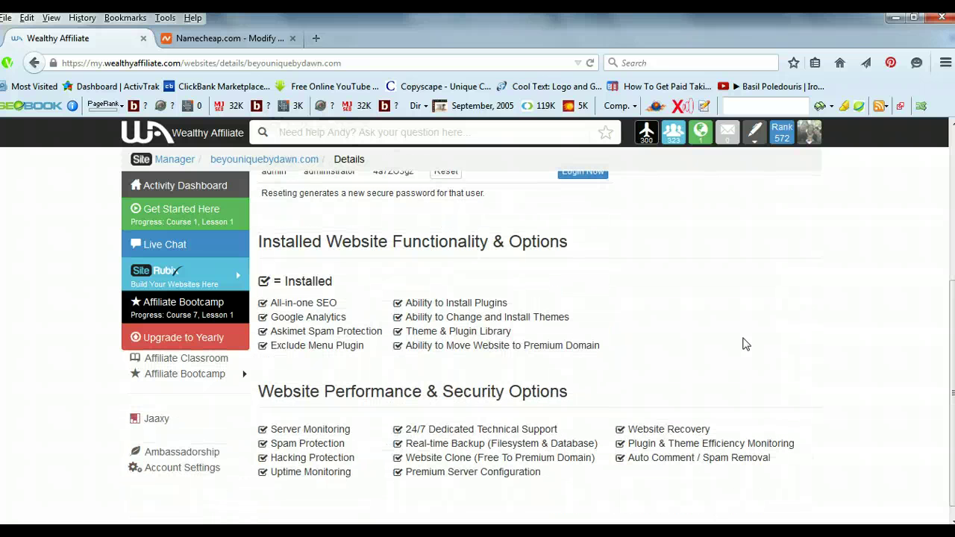
{"action": "scroll", "coordinate": [744, 343], "scroll_direction": "down", "scroll_amount": 1}
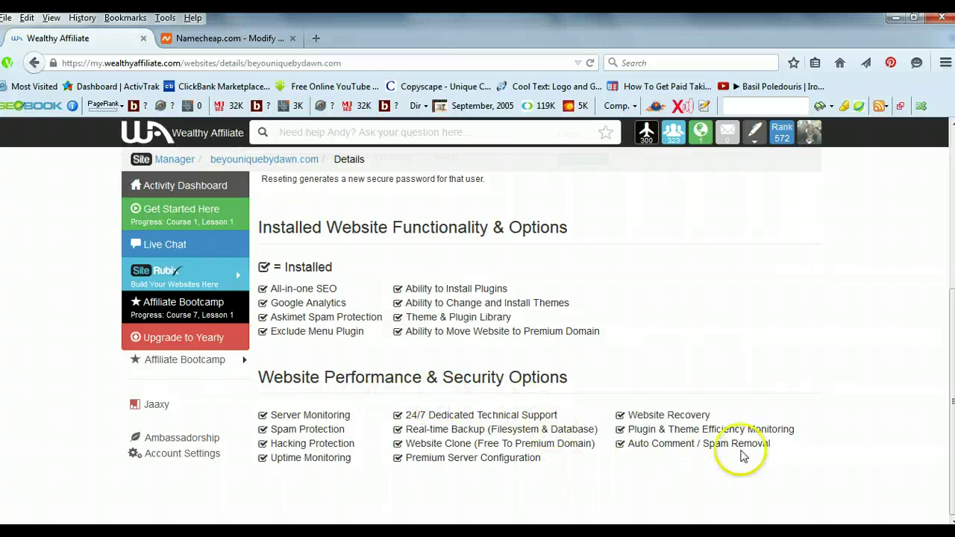
{"action": "left_click_drag", "start_coordinate": [820, 455], "coordinate": [281, 411]}
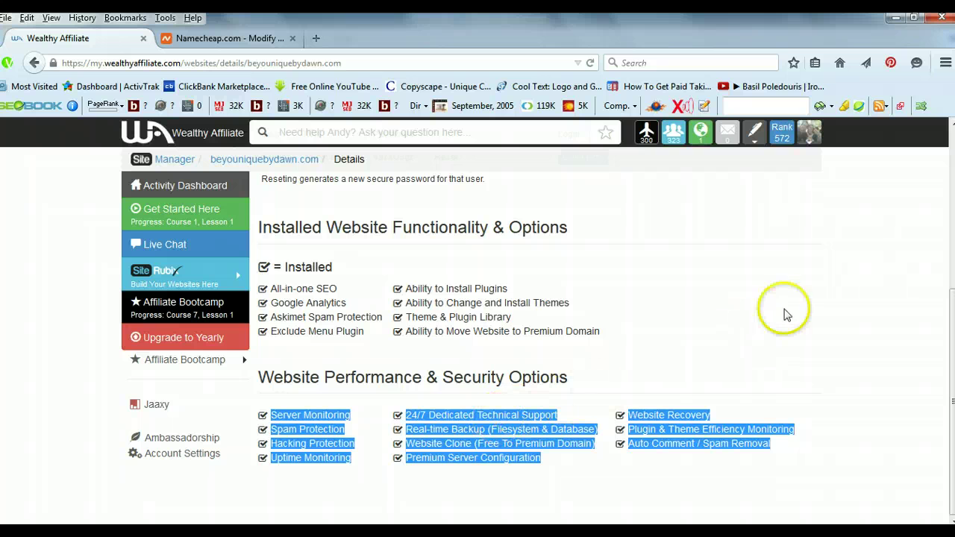
{"action": "left_click", "coordinate": [722, 315]}
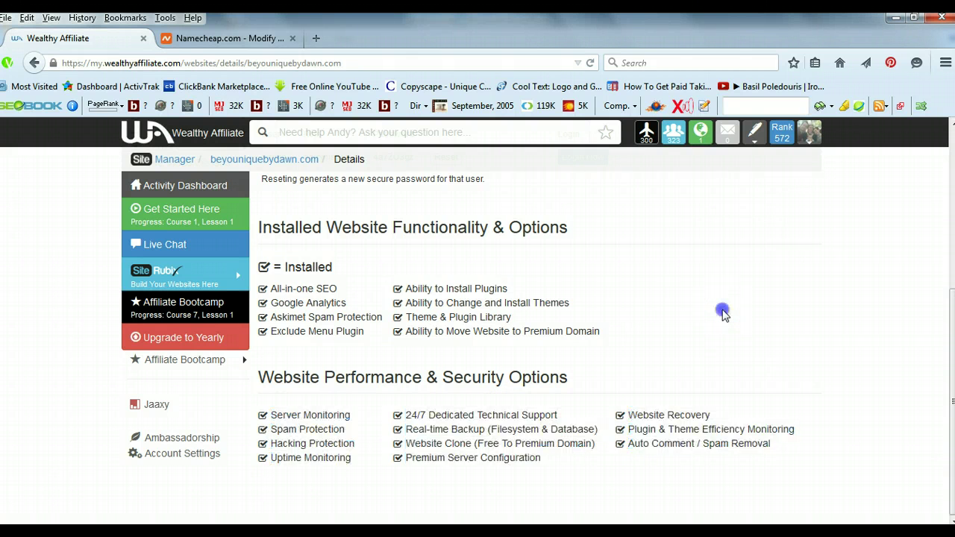
{"action": "scroll", "coordinate": [727, 321], "scroll_direction": "up", "scroll_amount": 1}
{"action": "scroll", "coordinate": [729, 321], "scroll_direction": "up", "scroll_amount": 5}
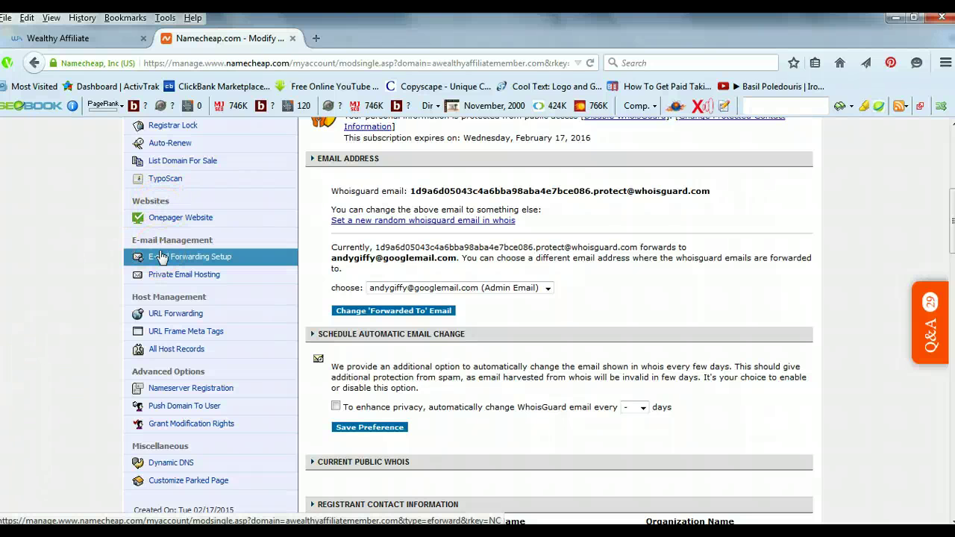
Step: Open the URL forwarding settings for awealthyaffiliatemember.com in Namecheap and look over the host records and domain management options
{"action": "left_click", "coordinate": [192, 319]}
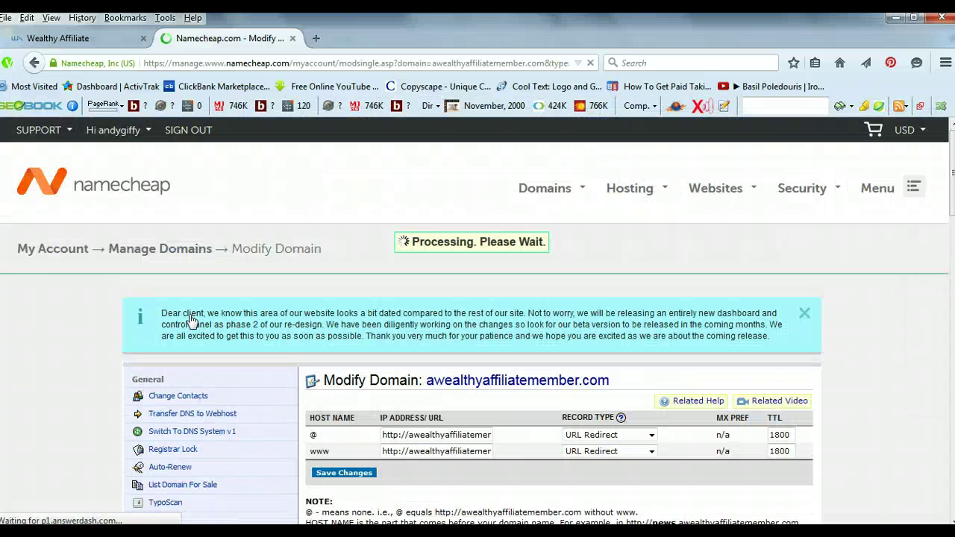
{"action": "scroll", "coordinate": [197, 434], "scroll_direction": "down", "scroll_amount": 3}
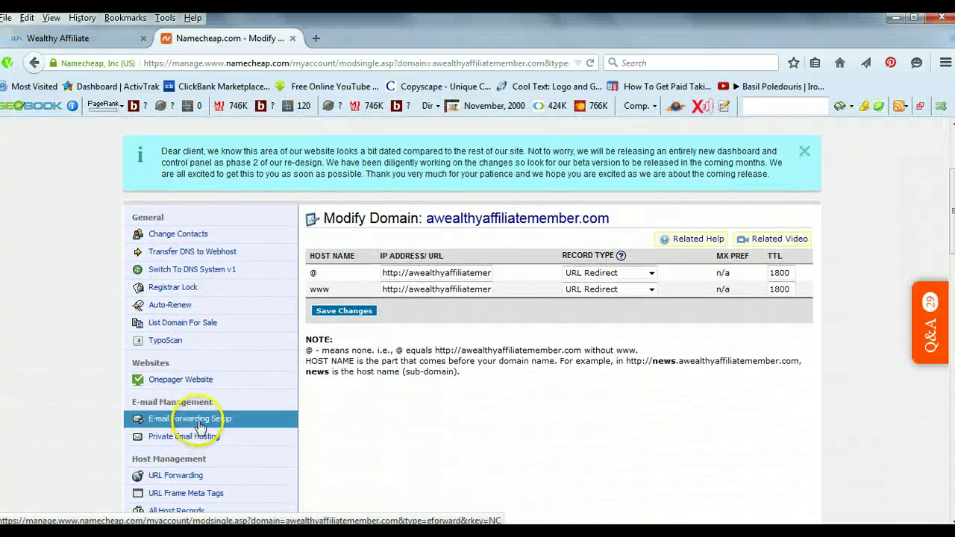
{"action": "scroll", "coordinate": [195, 418], "scroll_direction": "down", "scroll_amount": 2}
{"action": "scroll", "coordinate": [279, 363], "scroll_direction": "down", "scroll_amount": 2}
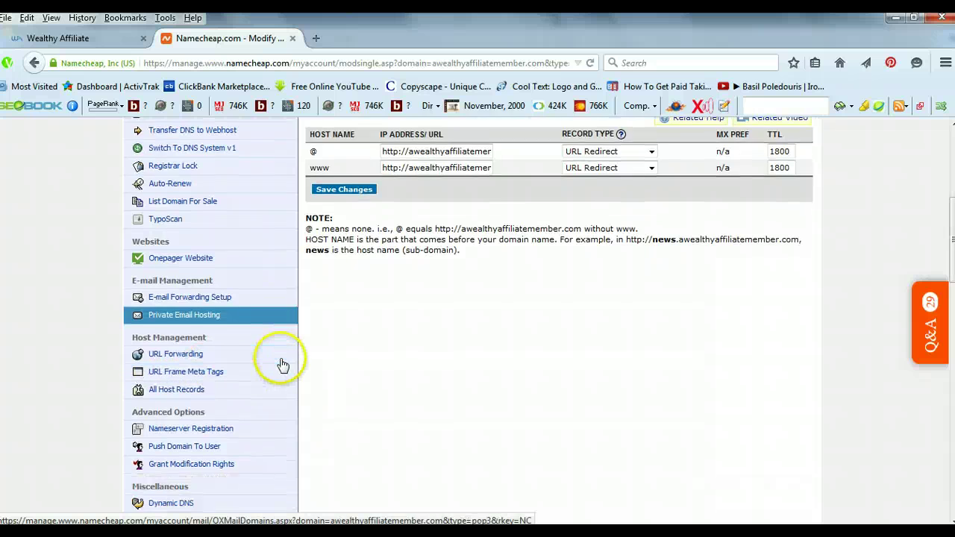
{"action": "scroll", "coordinate": [280, 363], "scroll_direction": "up", "scroll_amount": 2}
{"action": "scroll", "coordinate": [282, 364], "scroll_direction": "down", "scroll_amount": 2}
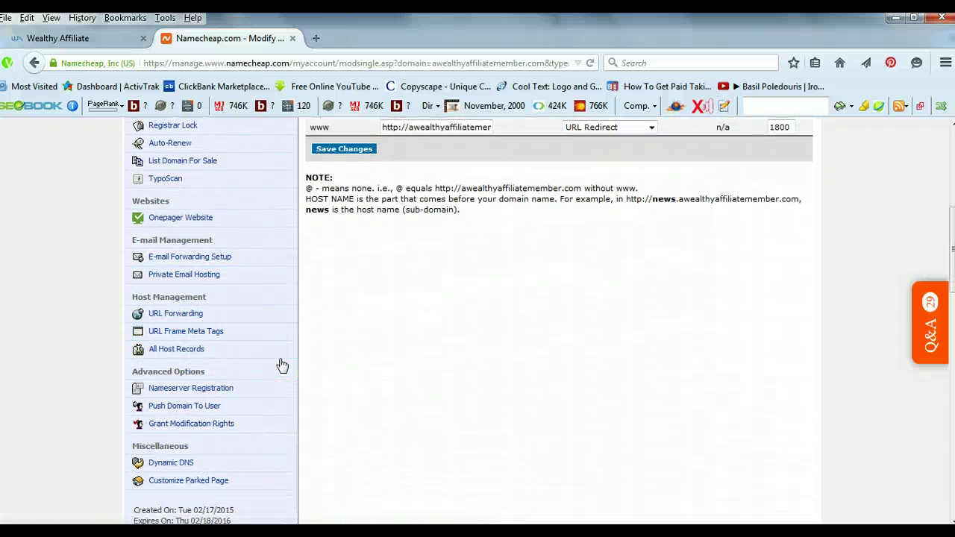
{"action": "scroll", "coordinate": [281, 365], "scroll_direction": "up", "scroll_amount": 2}
{"action": "scroll", "coordinate": [280, 365], "scroll_direction": "down", "scroll_amount": 2}
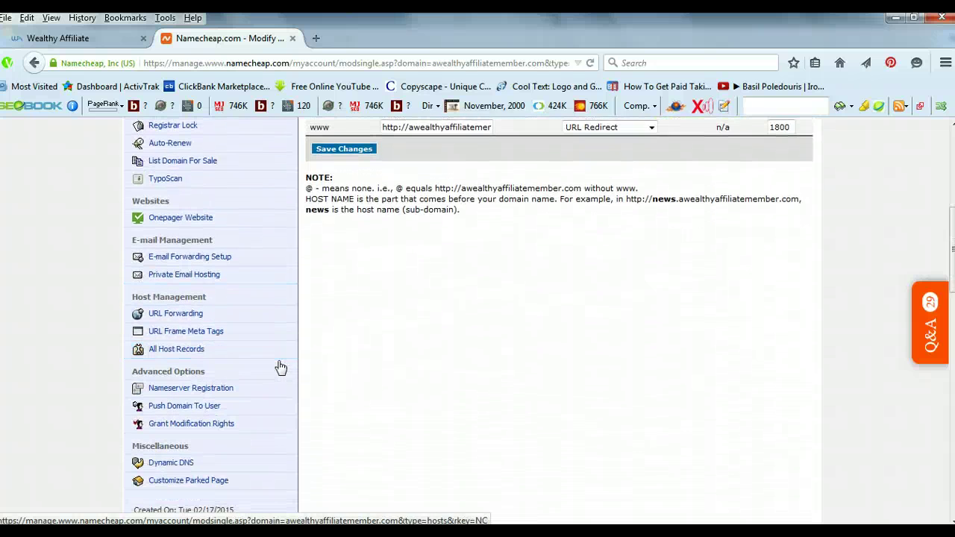
{"action": "scroll", "coordinate": [277, 366], "scroll_direction": "up", "scroll_amount": 2}
{"action": "scroll", "coordinate": [278, 366], "scroll_direction": "down", "scroll_amount": 2}
{"action": "scroll", "coordinate": [278, 365], "scroll_direction": "up", "scroll_amount": 2}
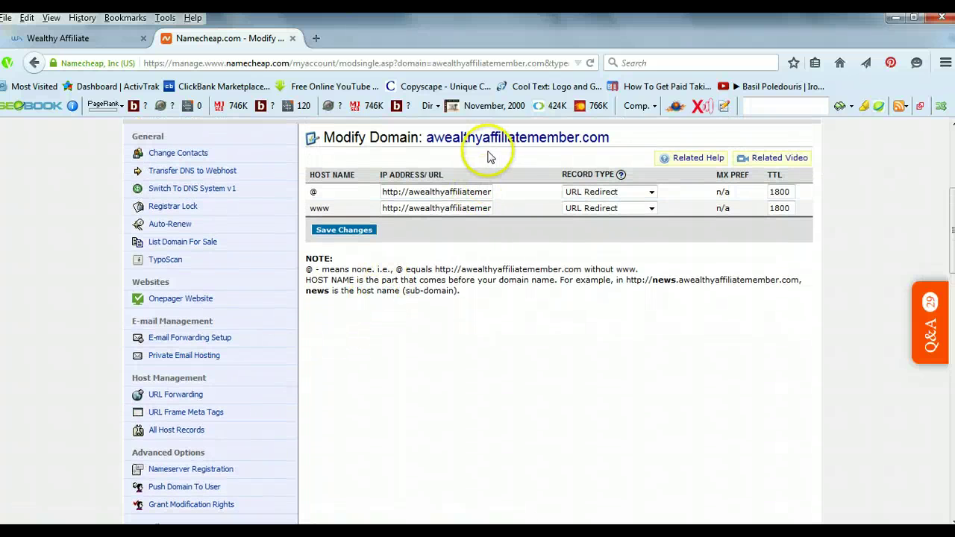
Step: Inspect the full redirect addresses of the @ and www host records without changing them
{"action": "left_click", "coordinate": [419, 191]}
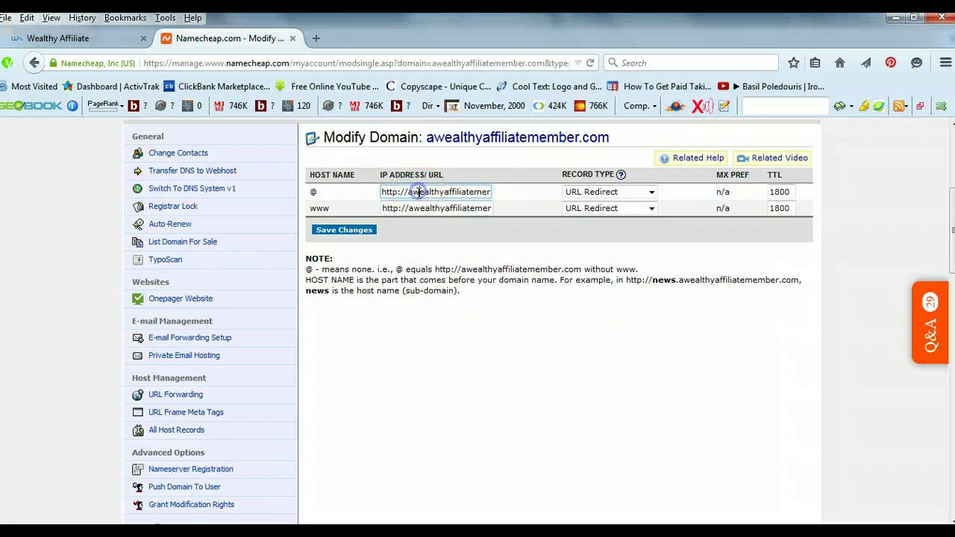
{"action": "left_click_drag", "start_coordinate": [414, 191], "coordinate": [507, 192]}
{"action": "left_click", "coordinate": [513, 190]}
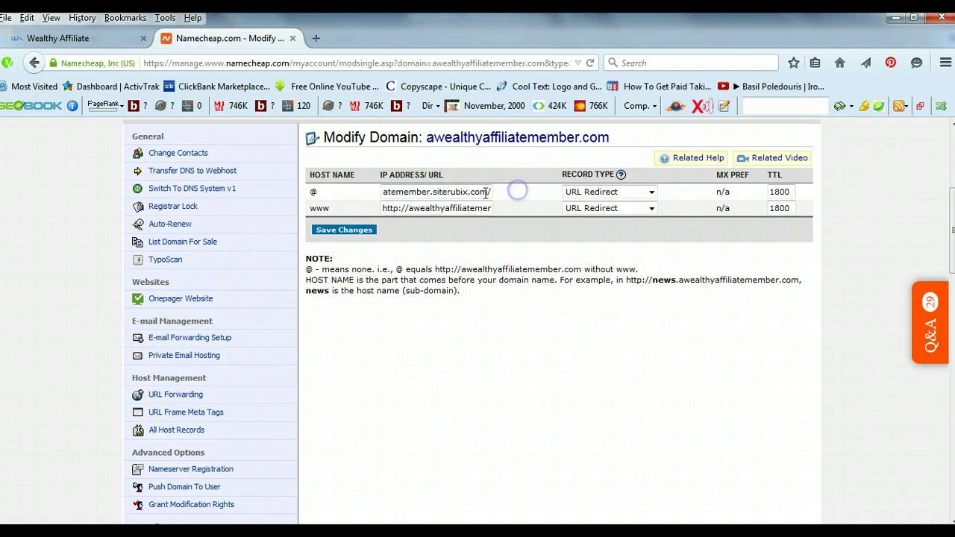
{"action": "left_click", "coordinate": [461, 191]}
{"action": "left_click", "coordinate": [459, 191]}
{"action": "left_click", "coordinate": [446, 192]}
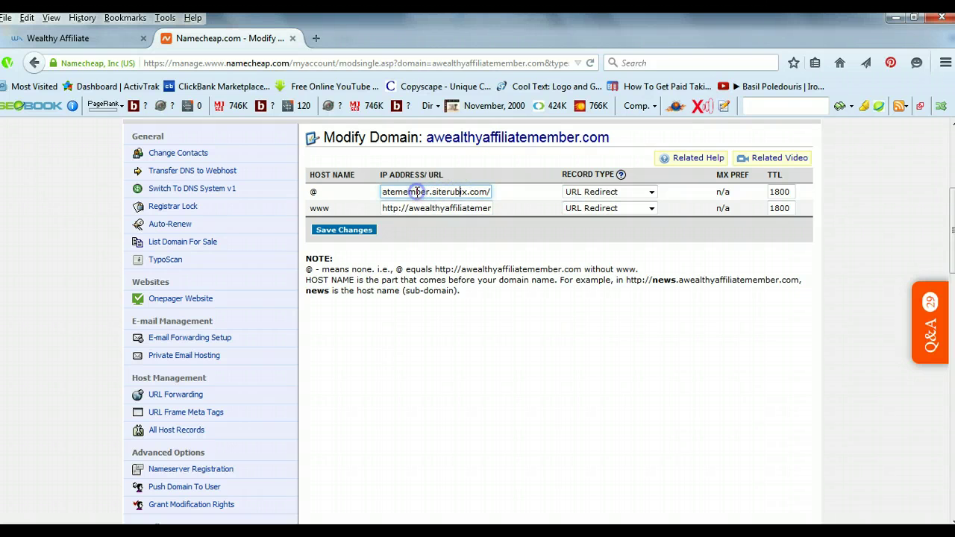
{"action": "left_click", "coordinate": [384, 192]}
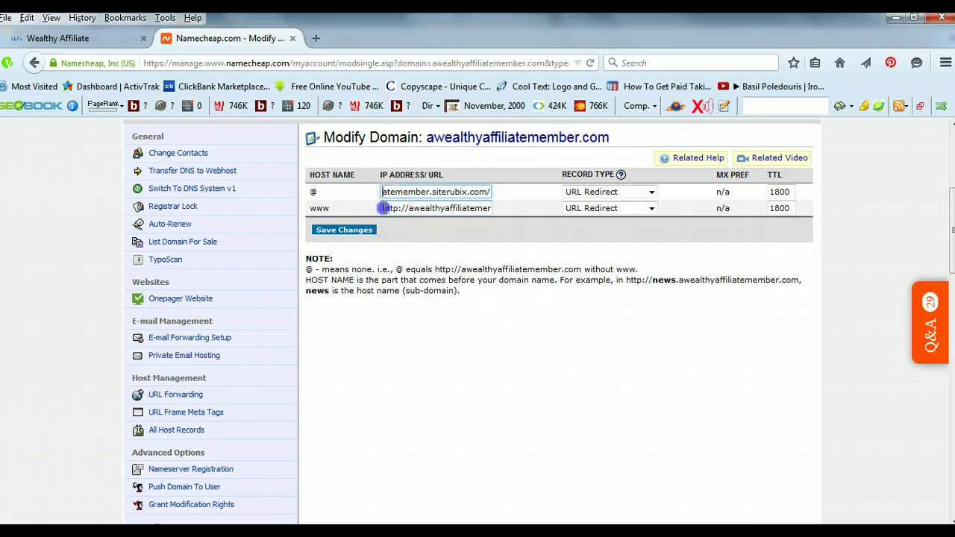
{"action": "left_click_drag", "start_coordinate": [388, 208], "coordinate": [541, 208]}
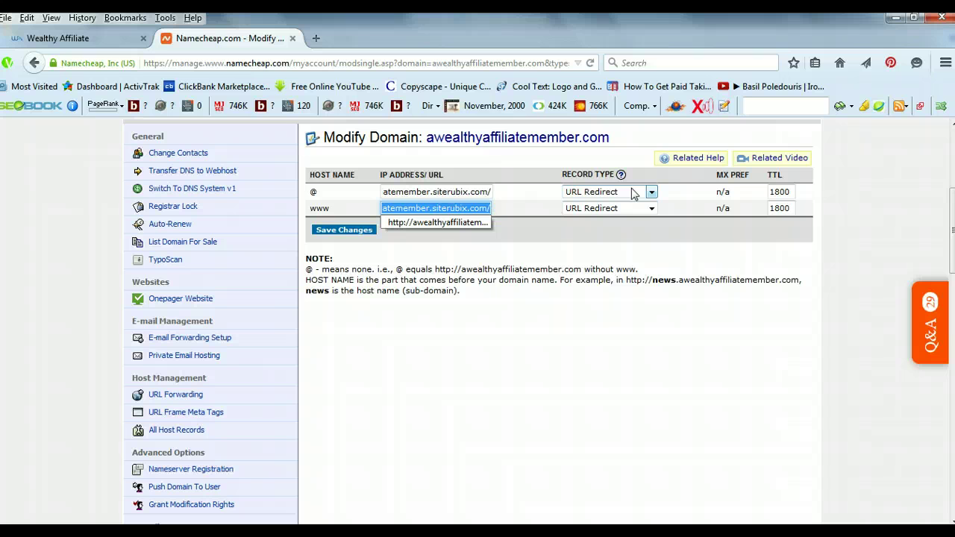
{"action": "left_click", "coordinate": [560, 232]}
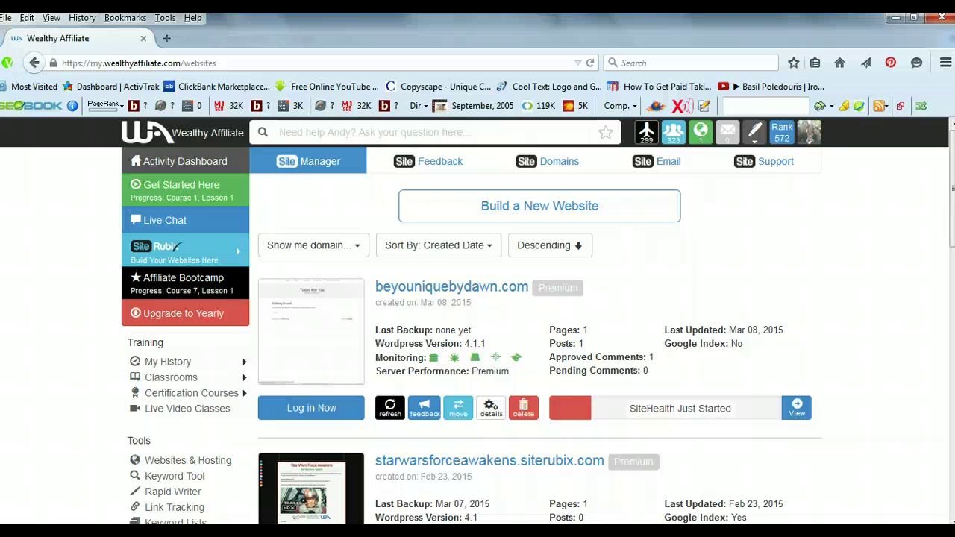
{"action": "left_click", "coordinate": [30, 472]}
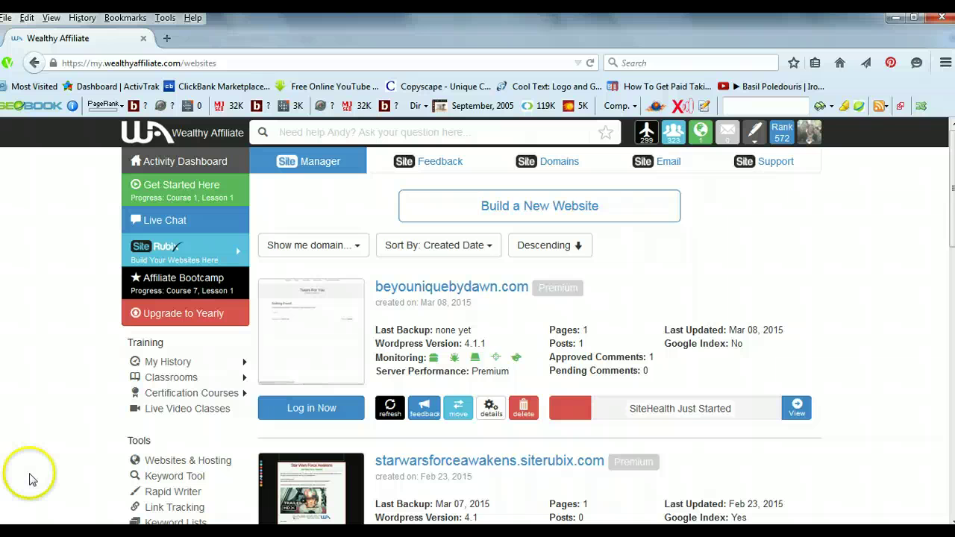